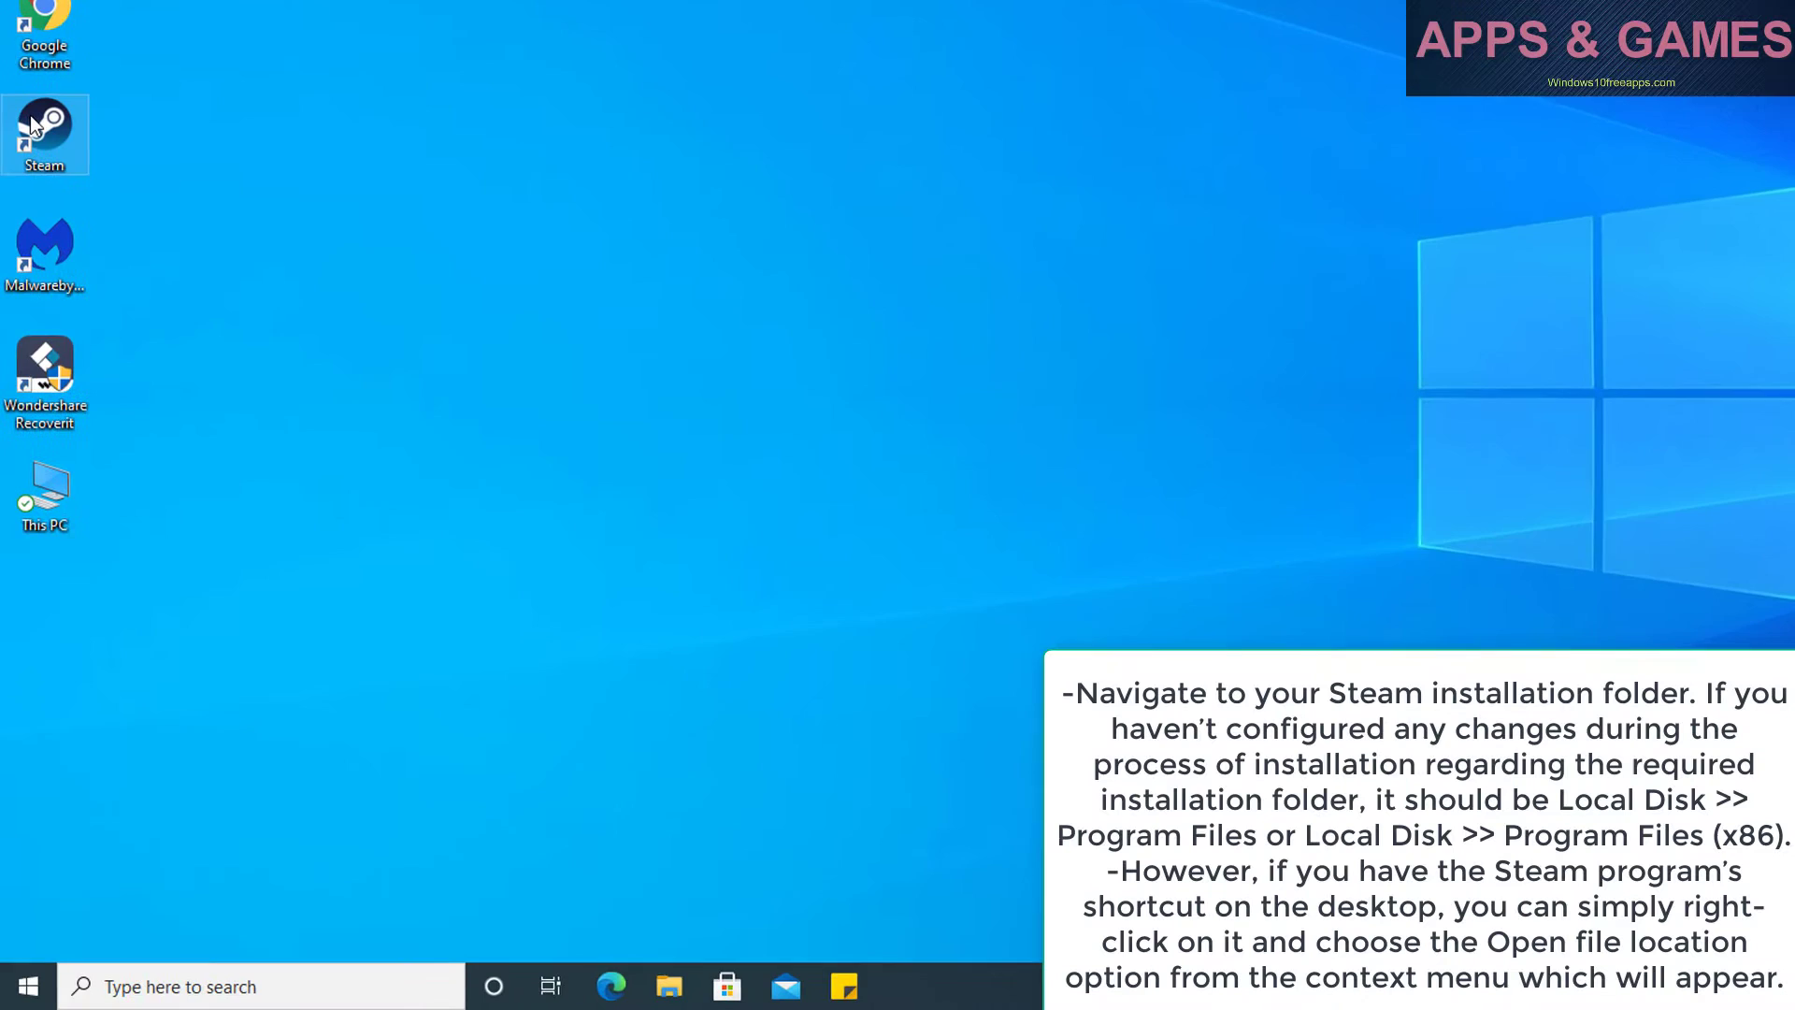
Step: Open the Steam shortcut's file location, showing C:\Program Files (x86)\Steam in File Explorer
right_click(31, 103)
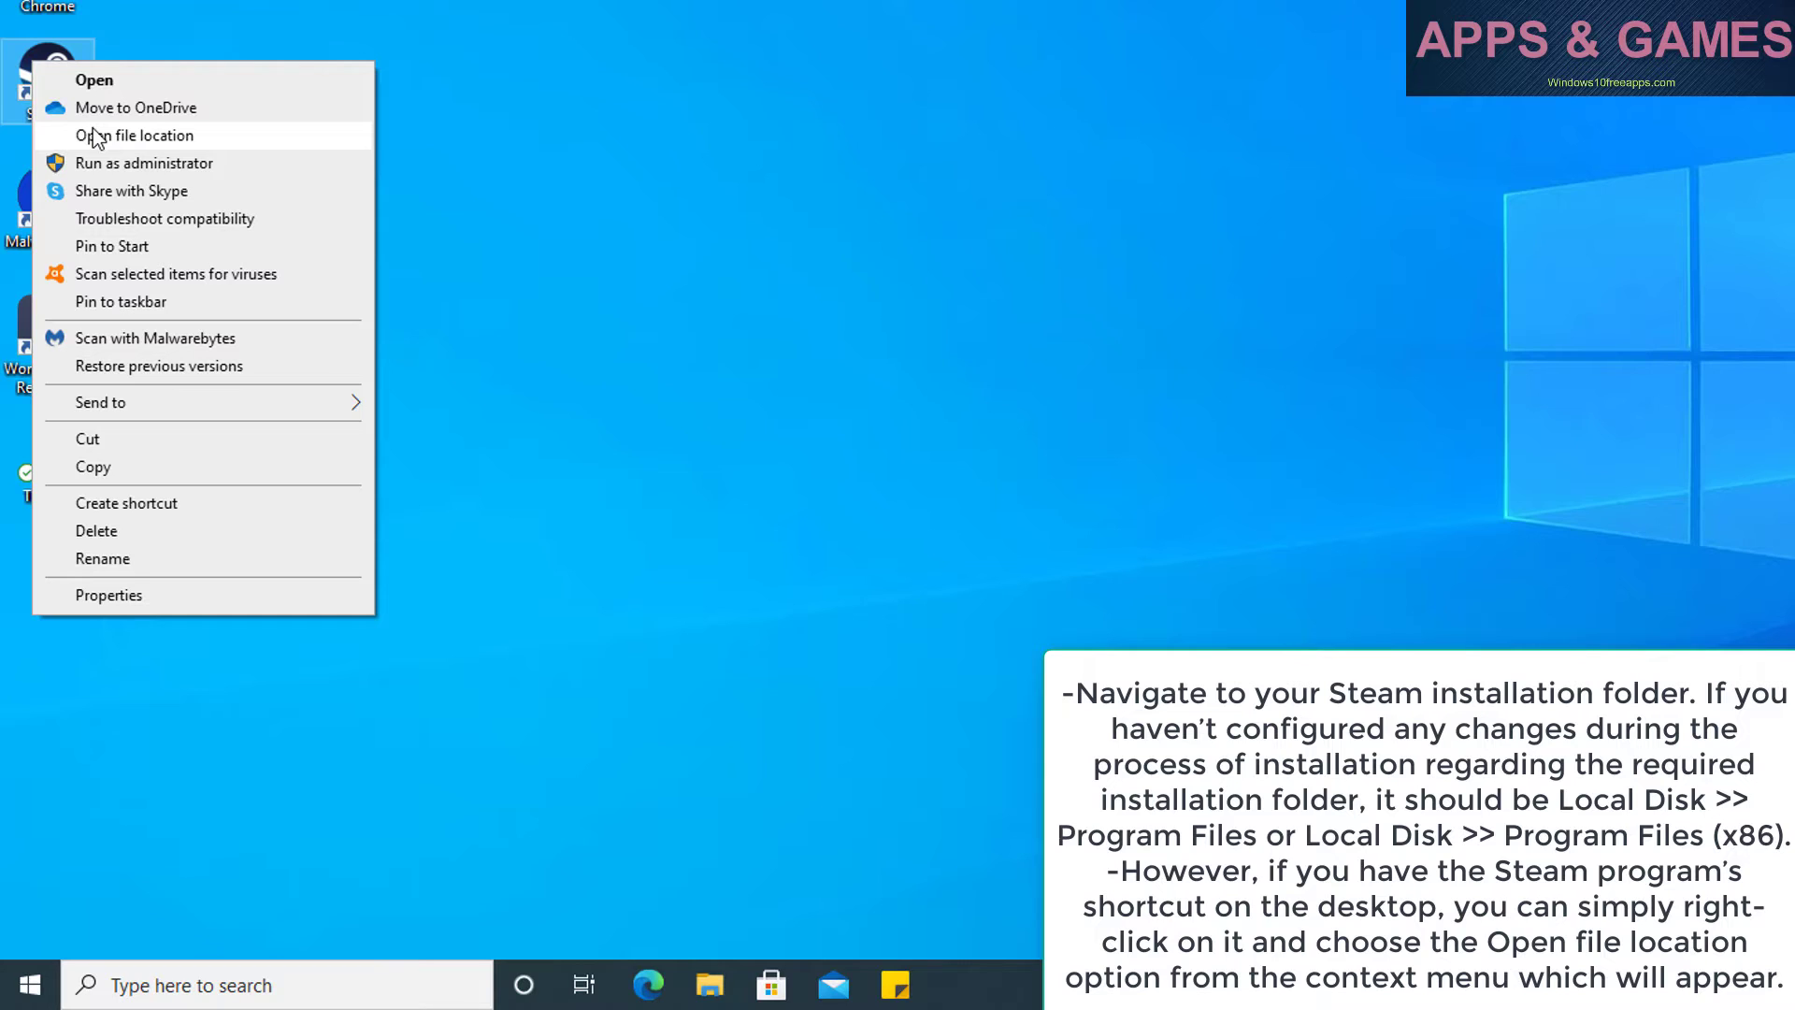
left_click(95, 137)
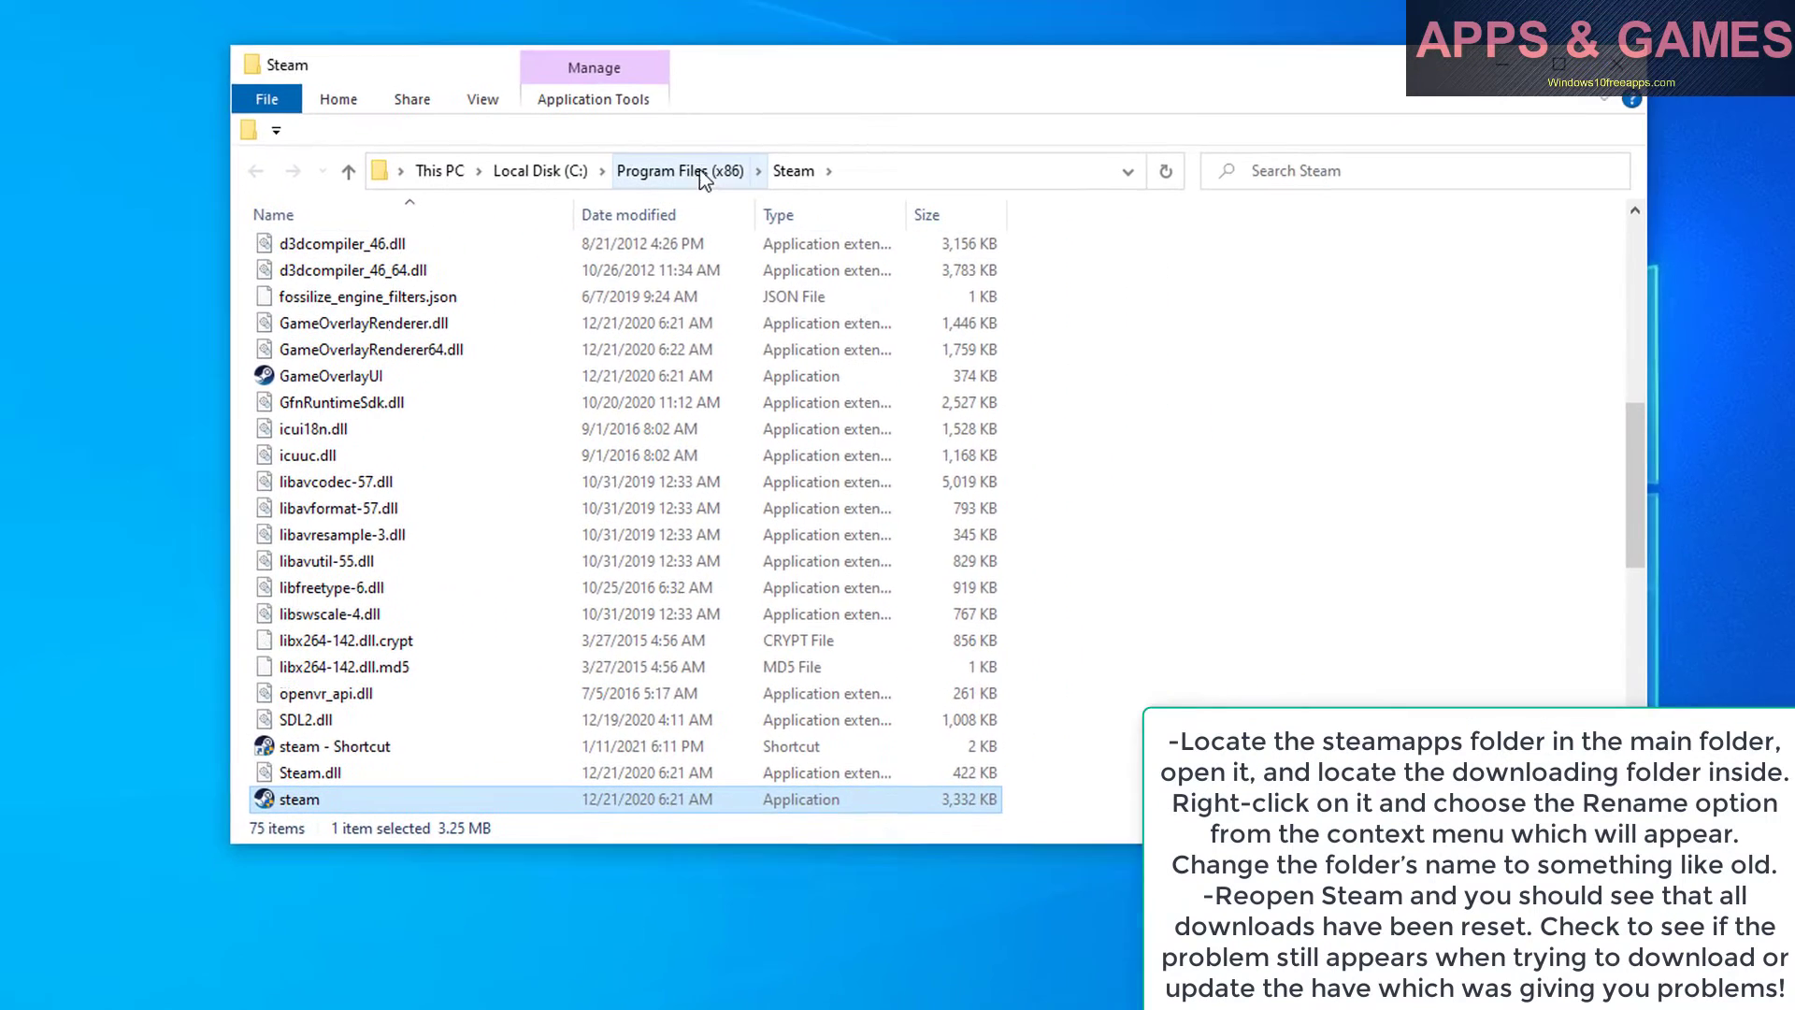
Step: Rename the download folder in the Steam directory to 'steam.exe.old'
scroll(608, 561, "up", 4)
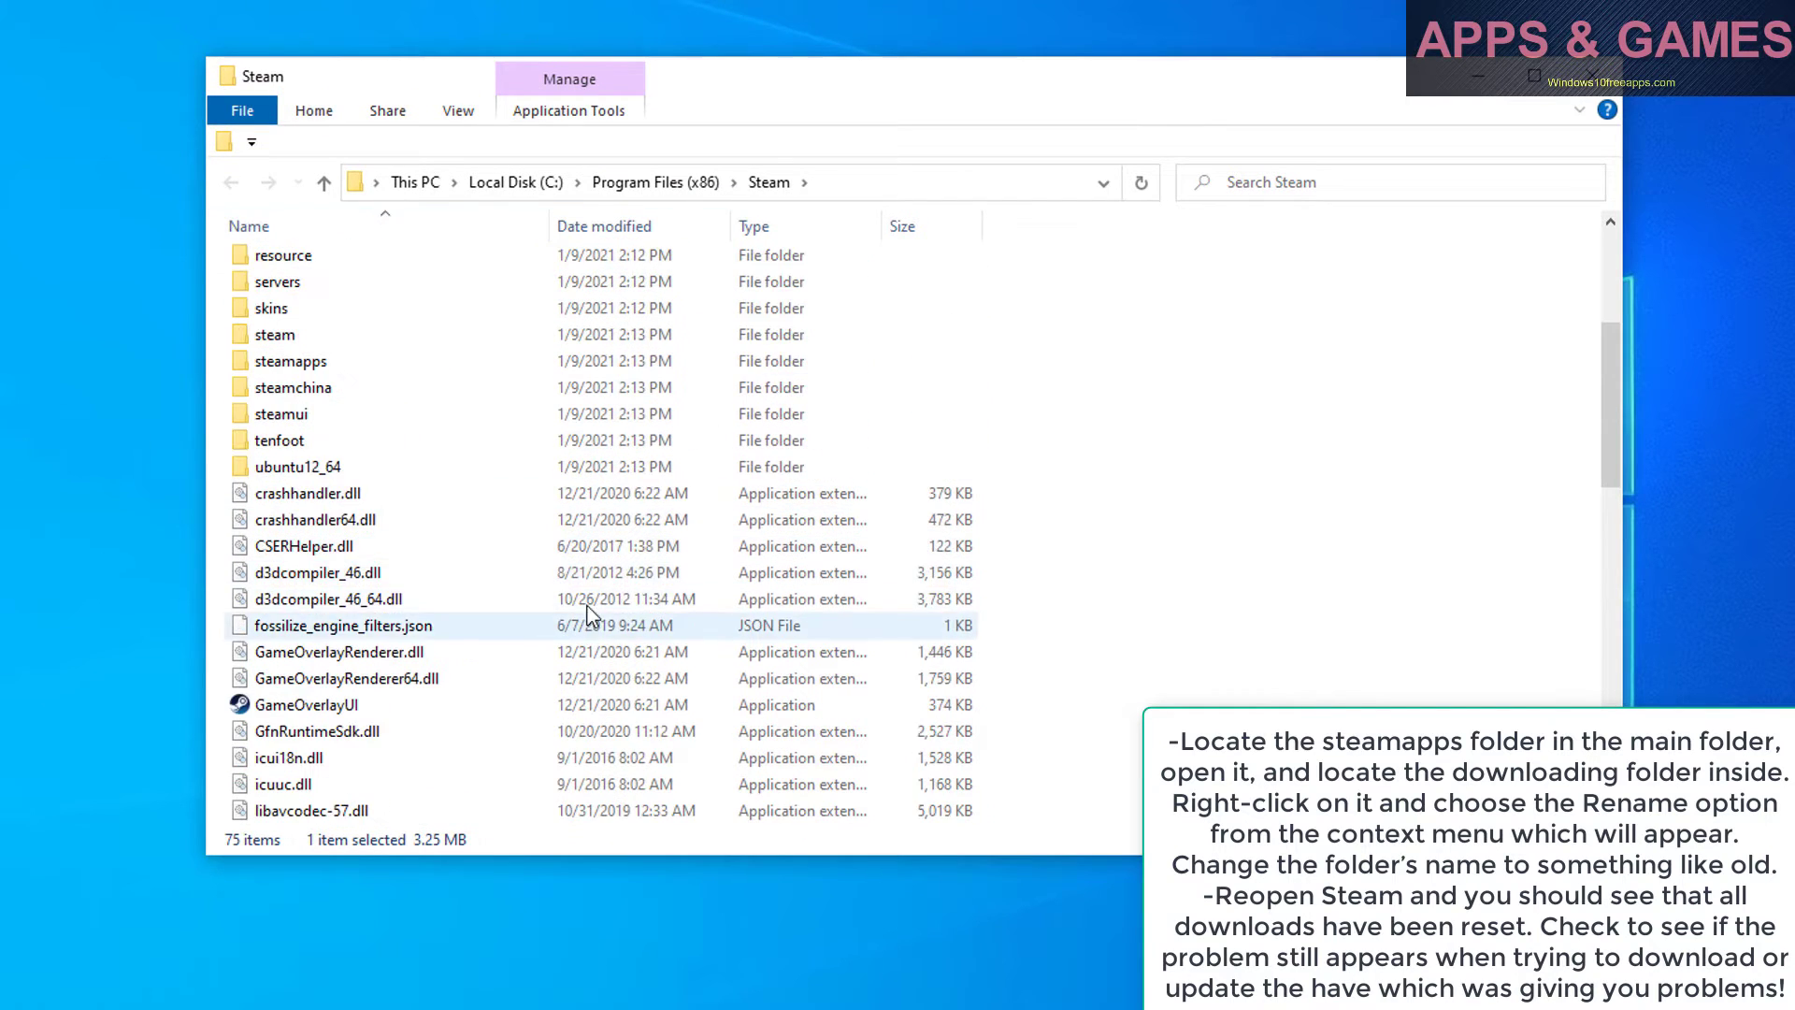
scroll(580, 598, "up", 4)
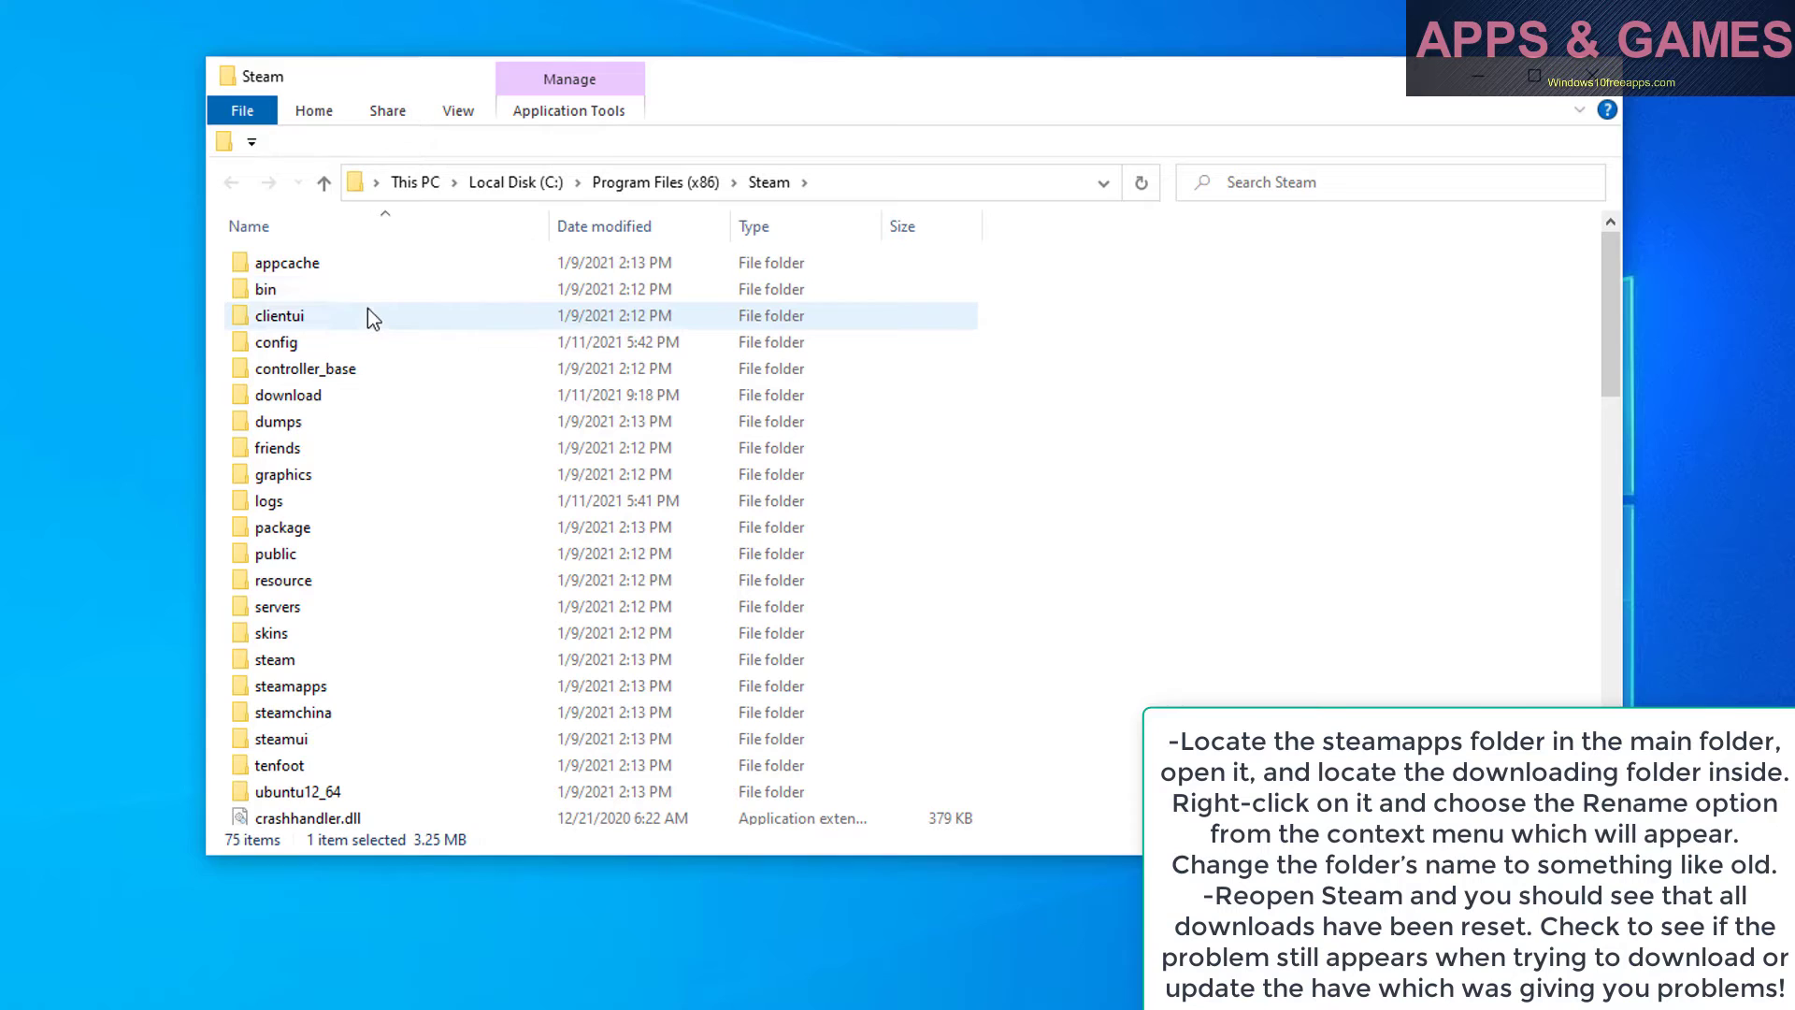
right_click(331, 387)
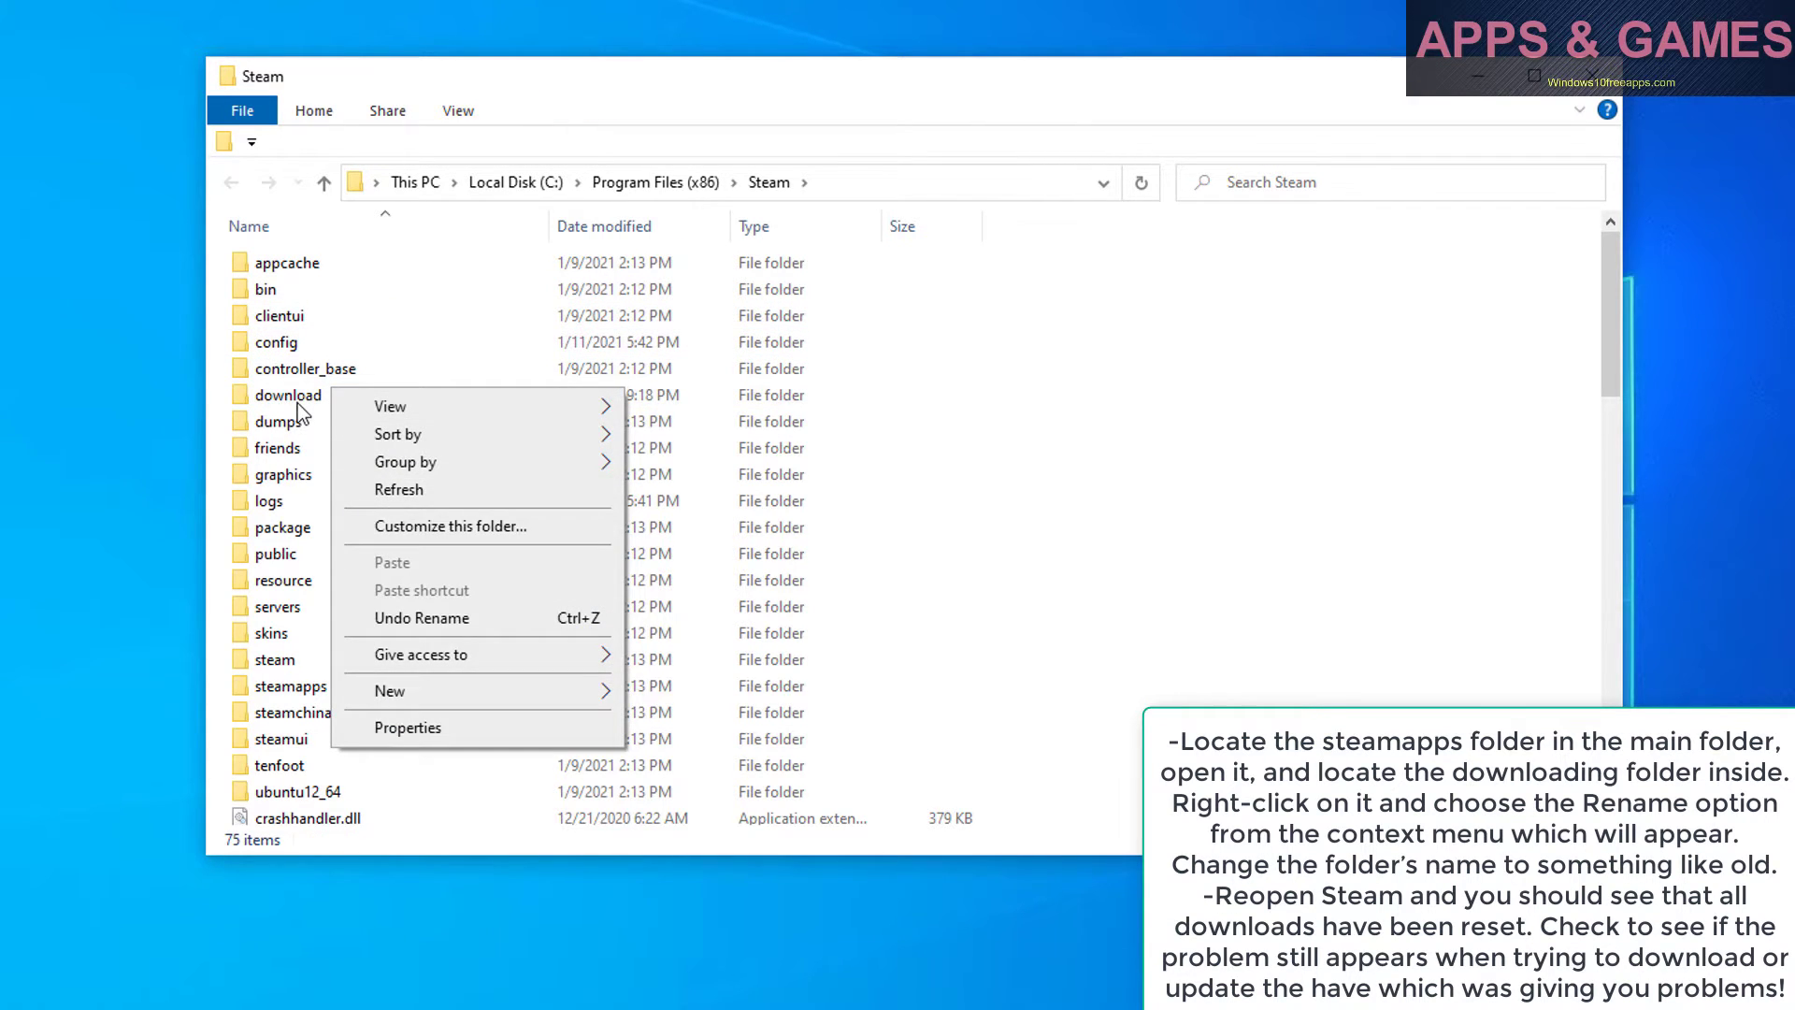
right_click(298, 401)
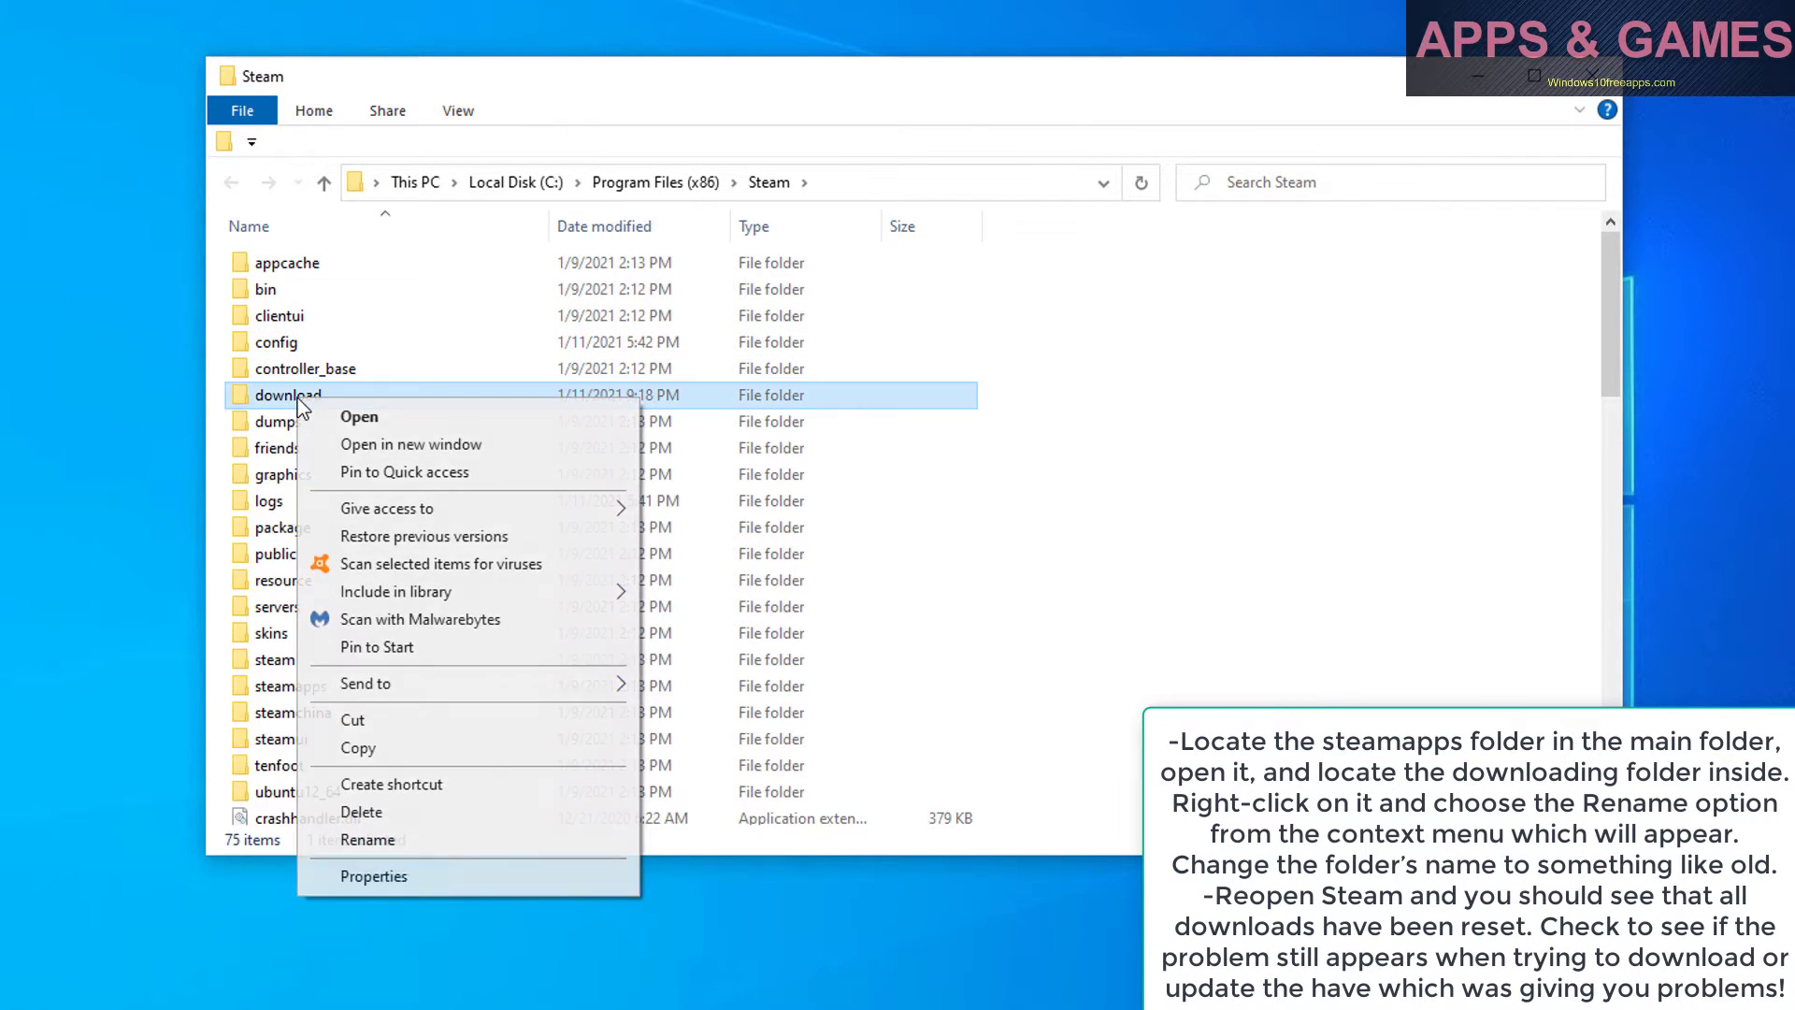
left_click(361, 837)
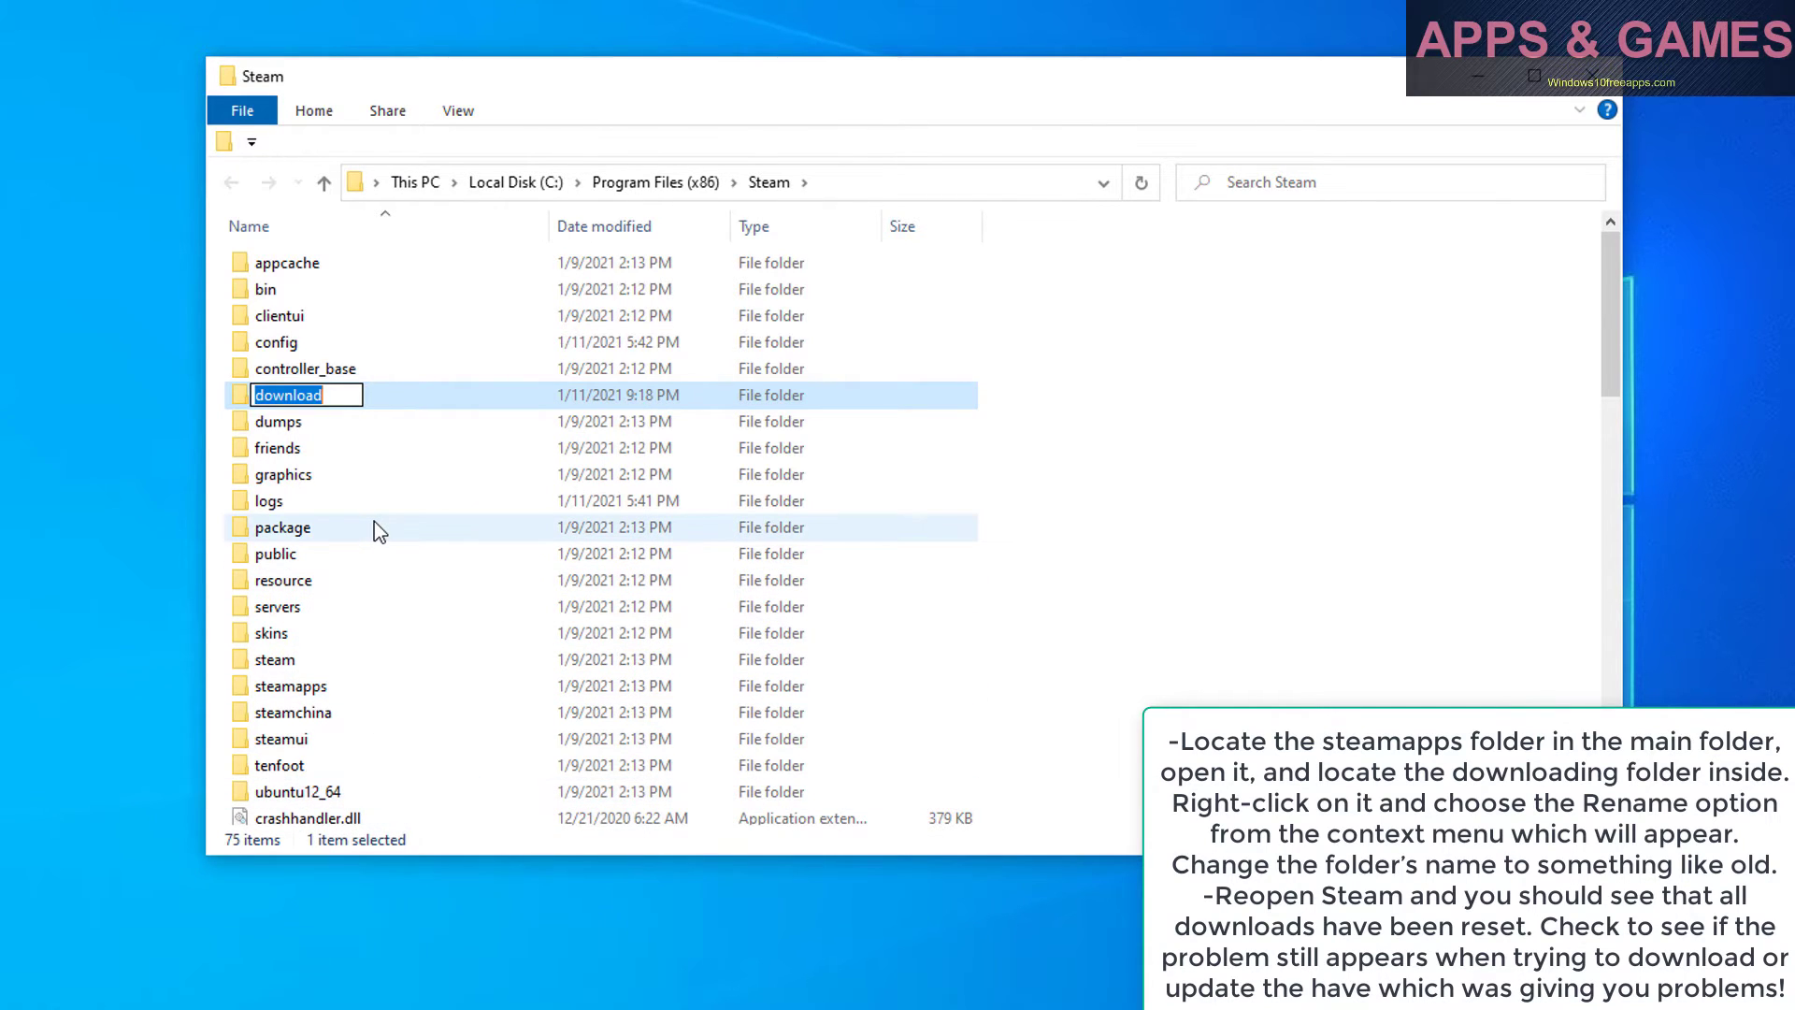
key("BackSpace")
type("ste")
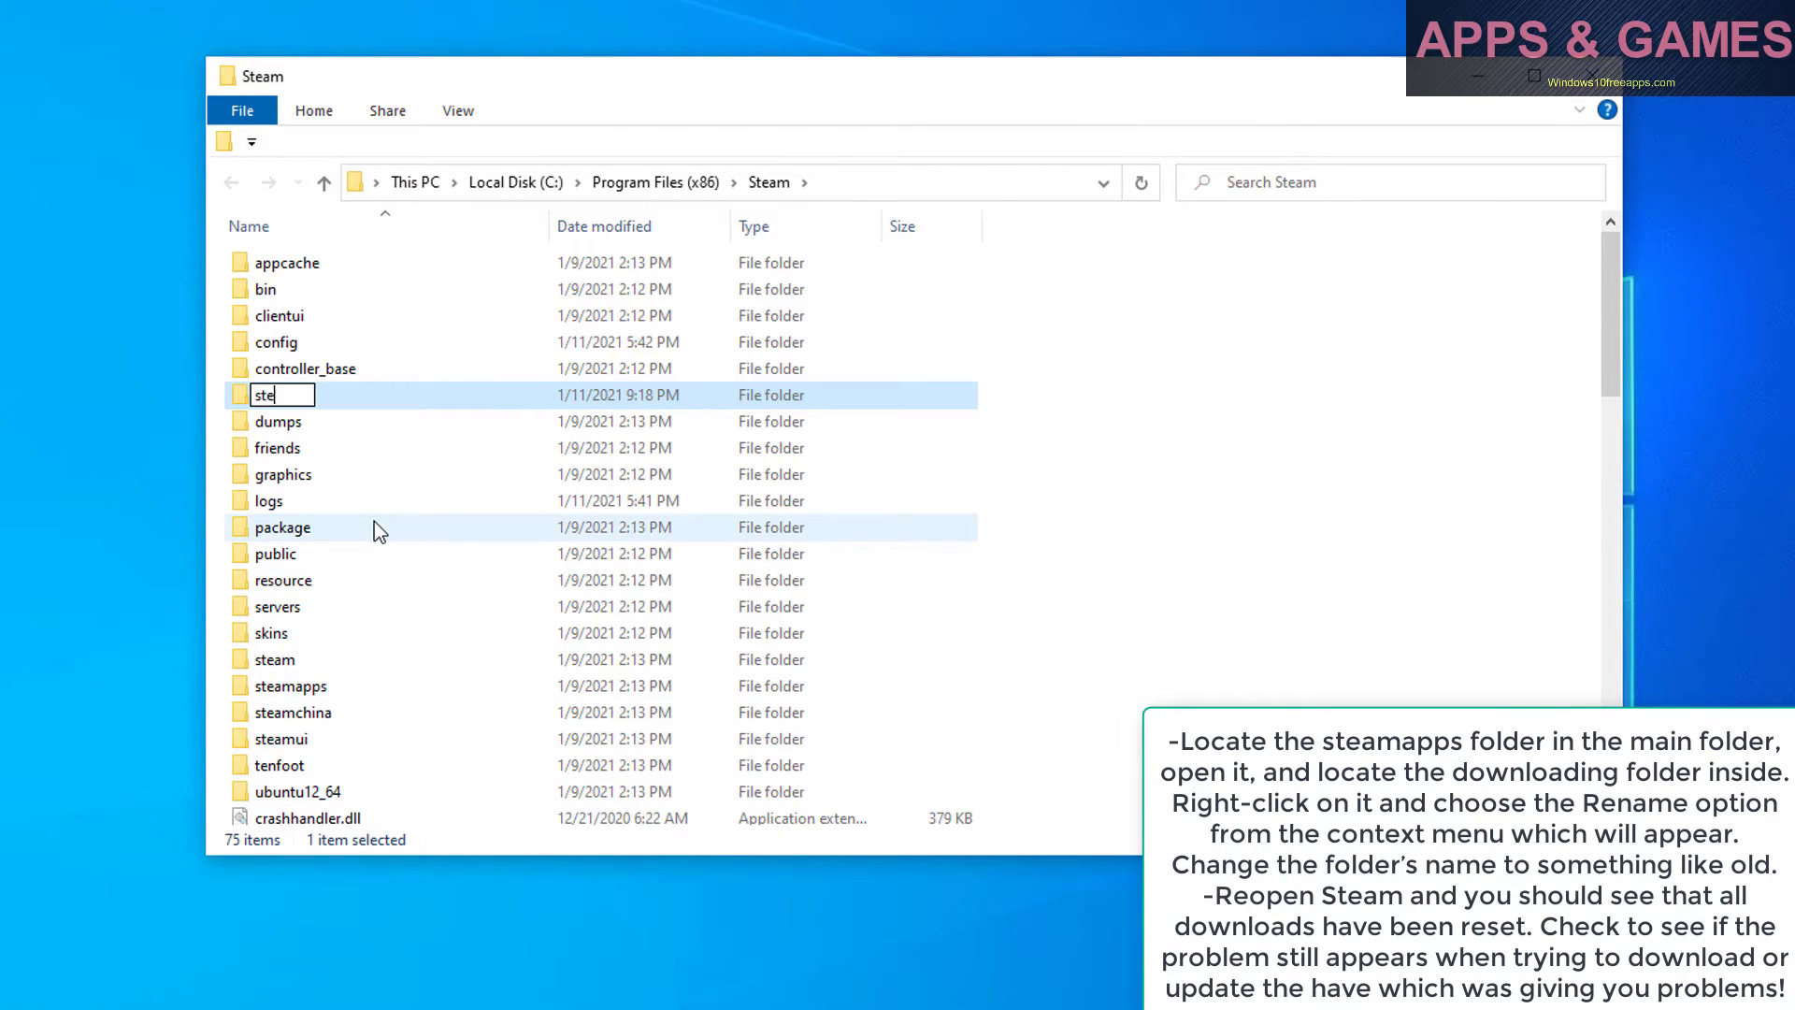
type("am.exe.old")
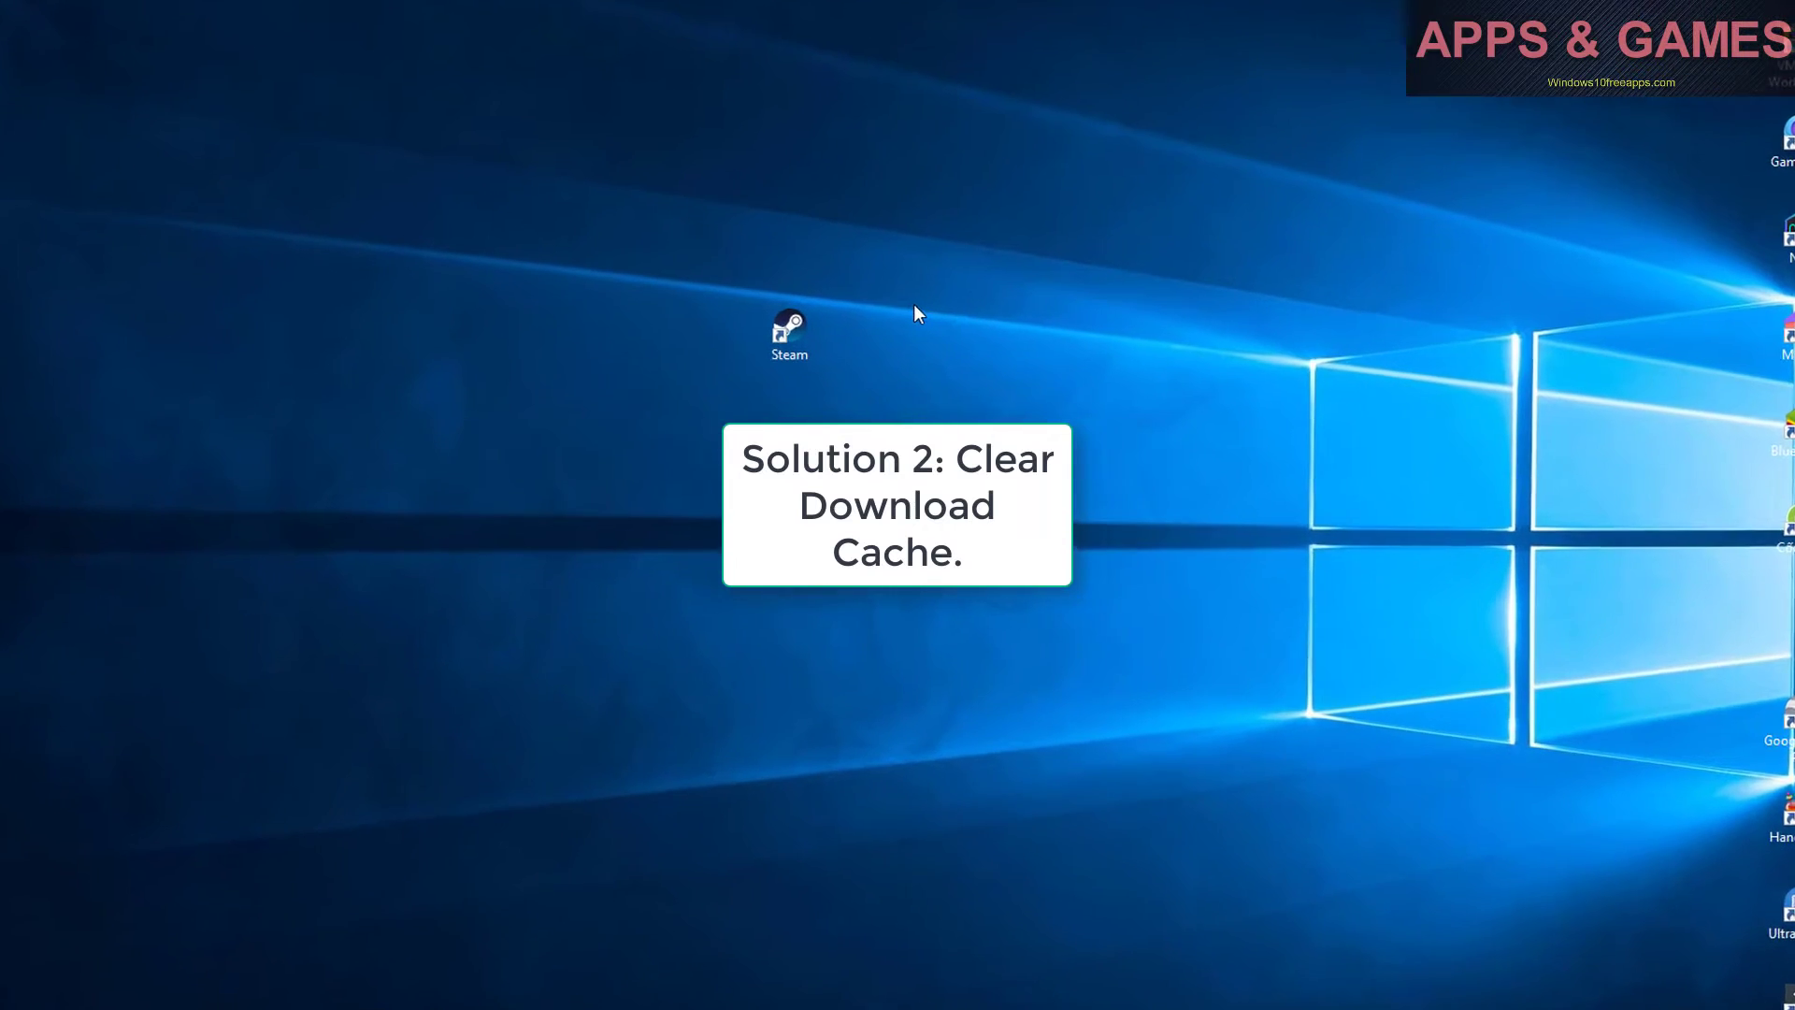
Step: Launch Steam as administrator and clear its download cache from Settings, confirming with OK
right_click(810, 325)
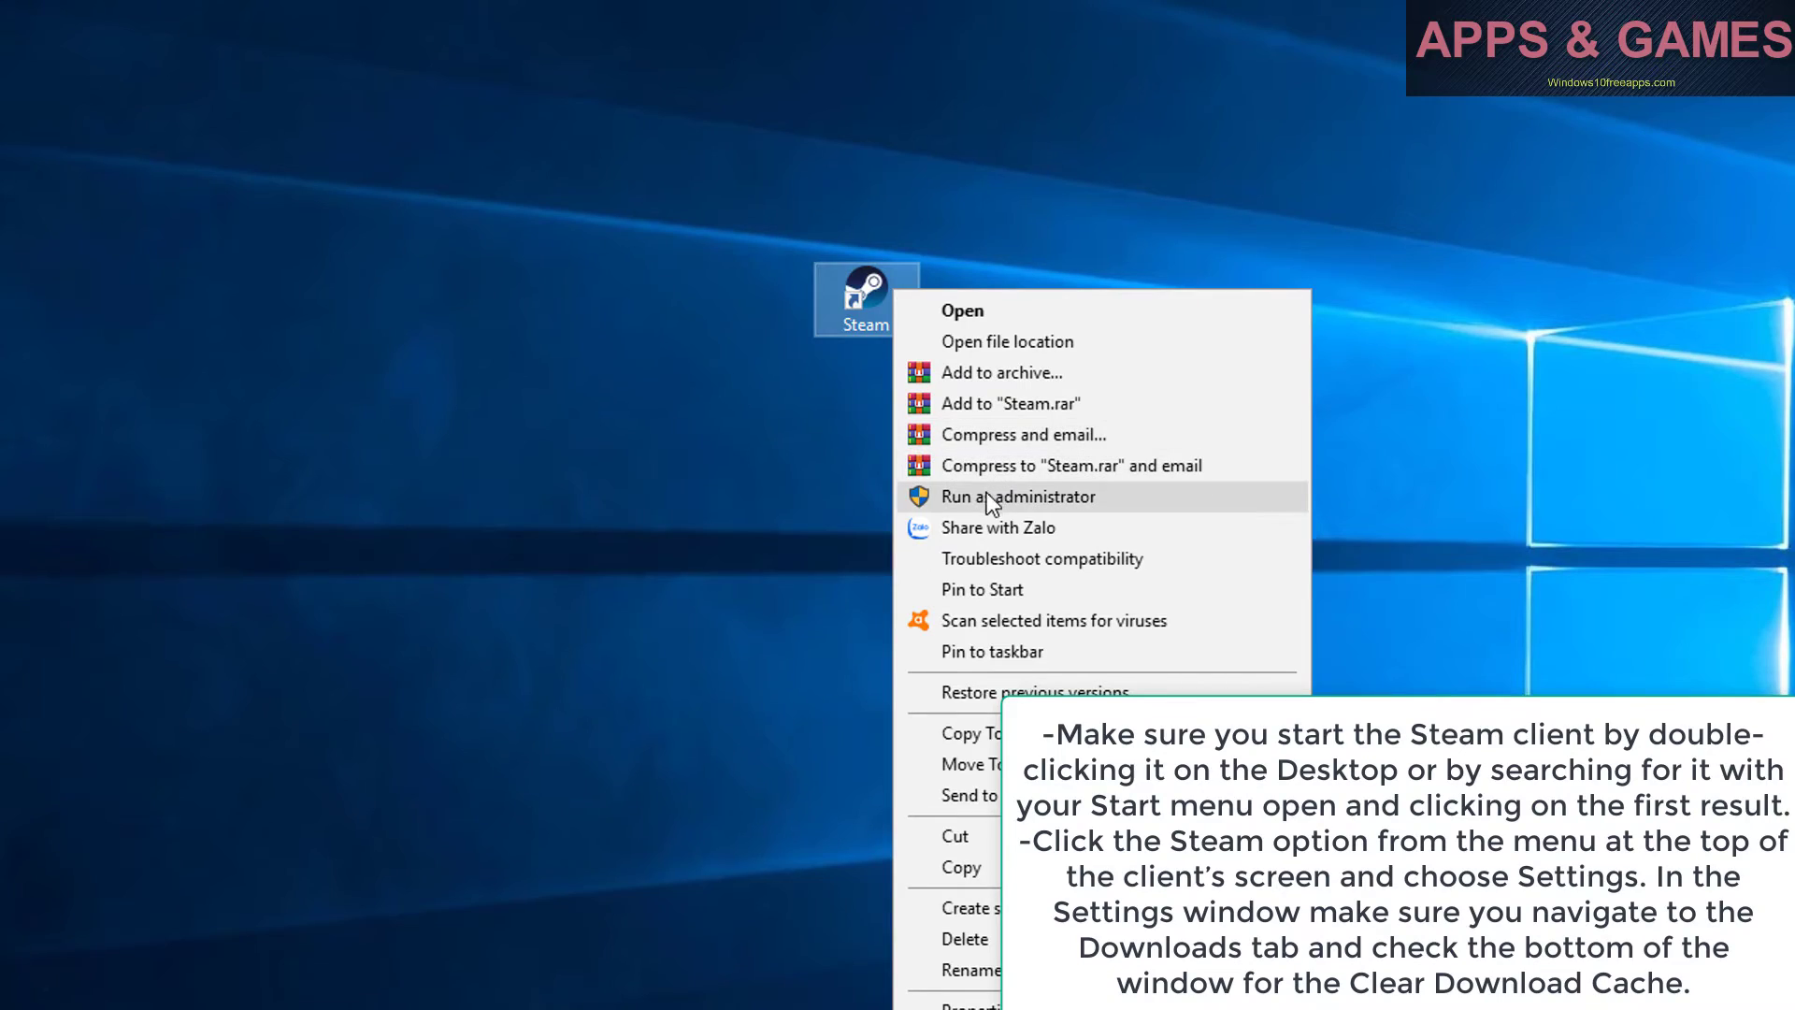
left_click(985, 494)
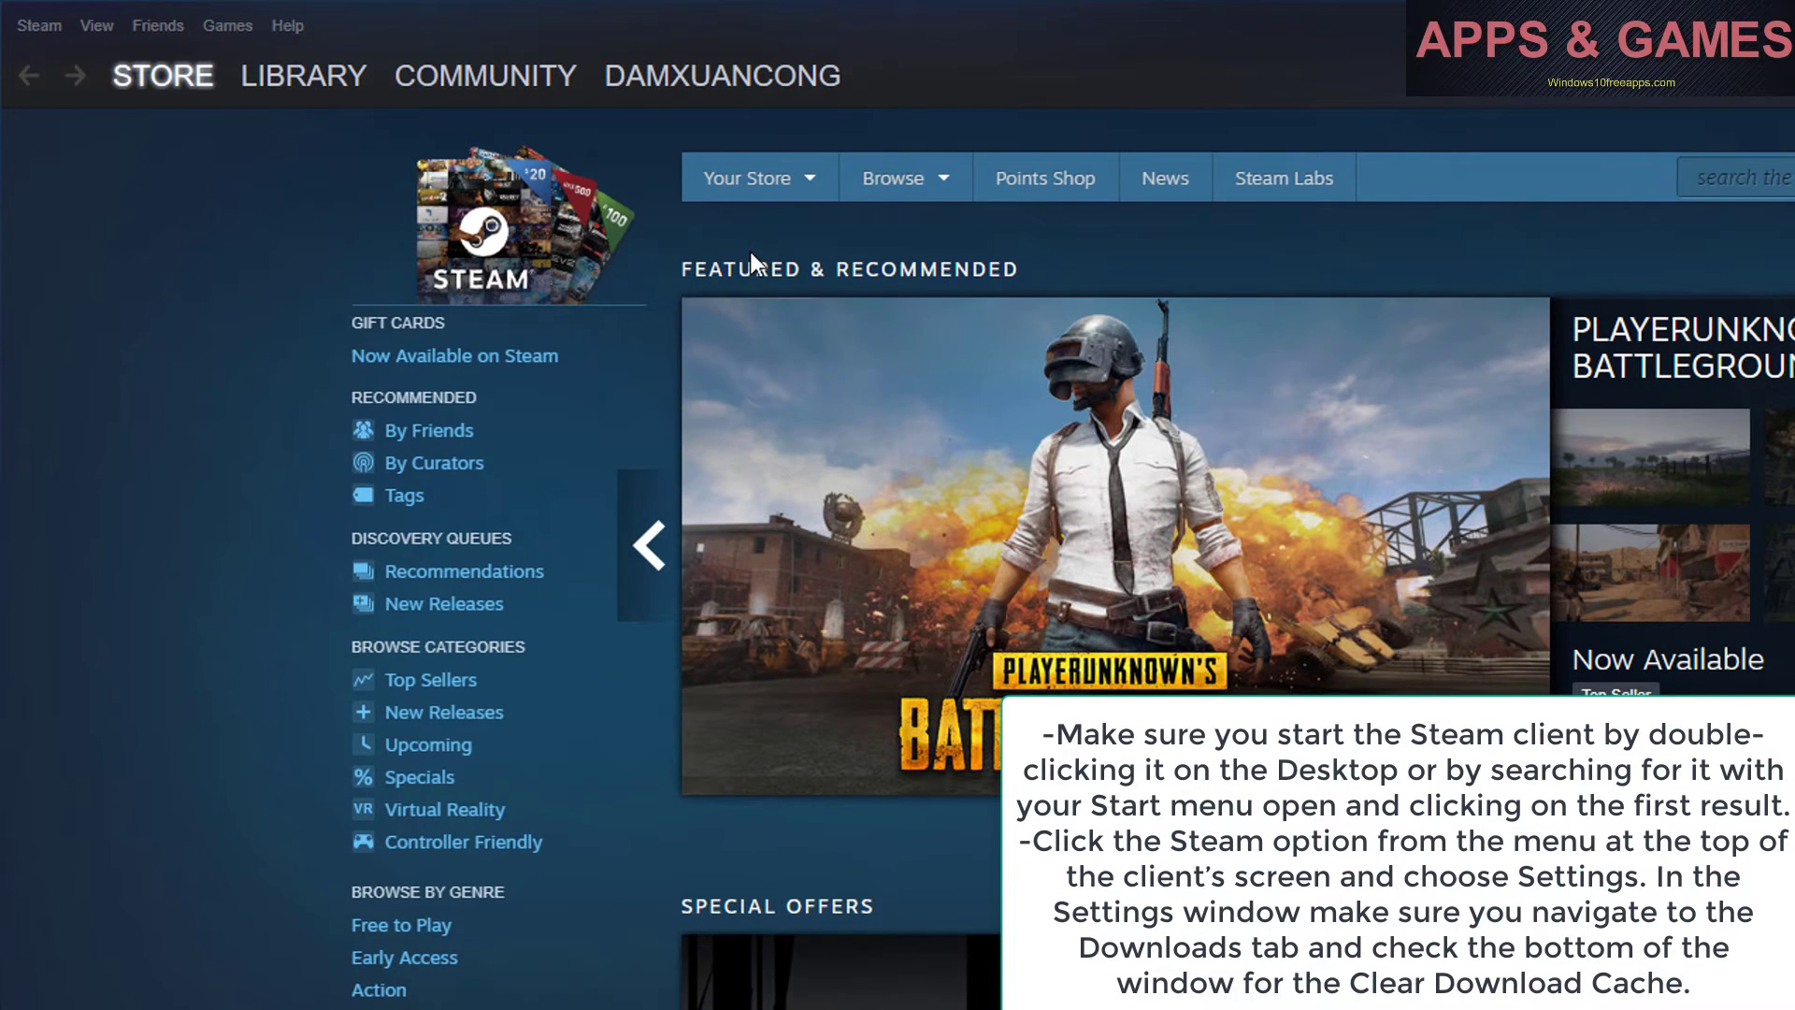
left_click(50, 23)
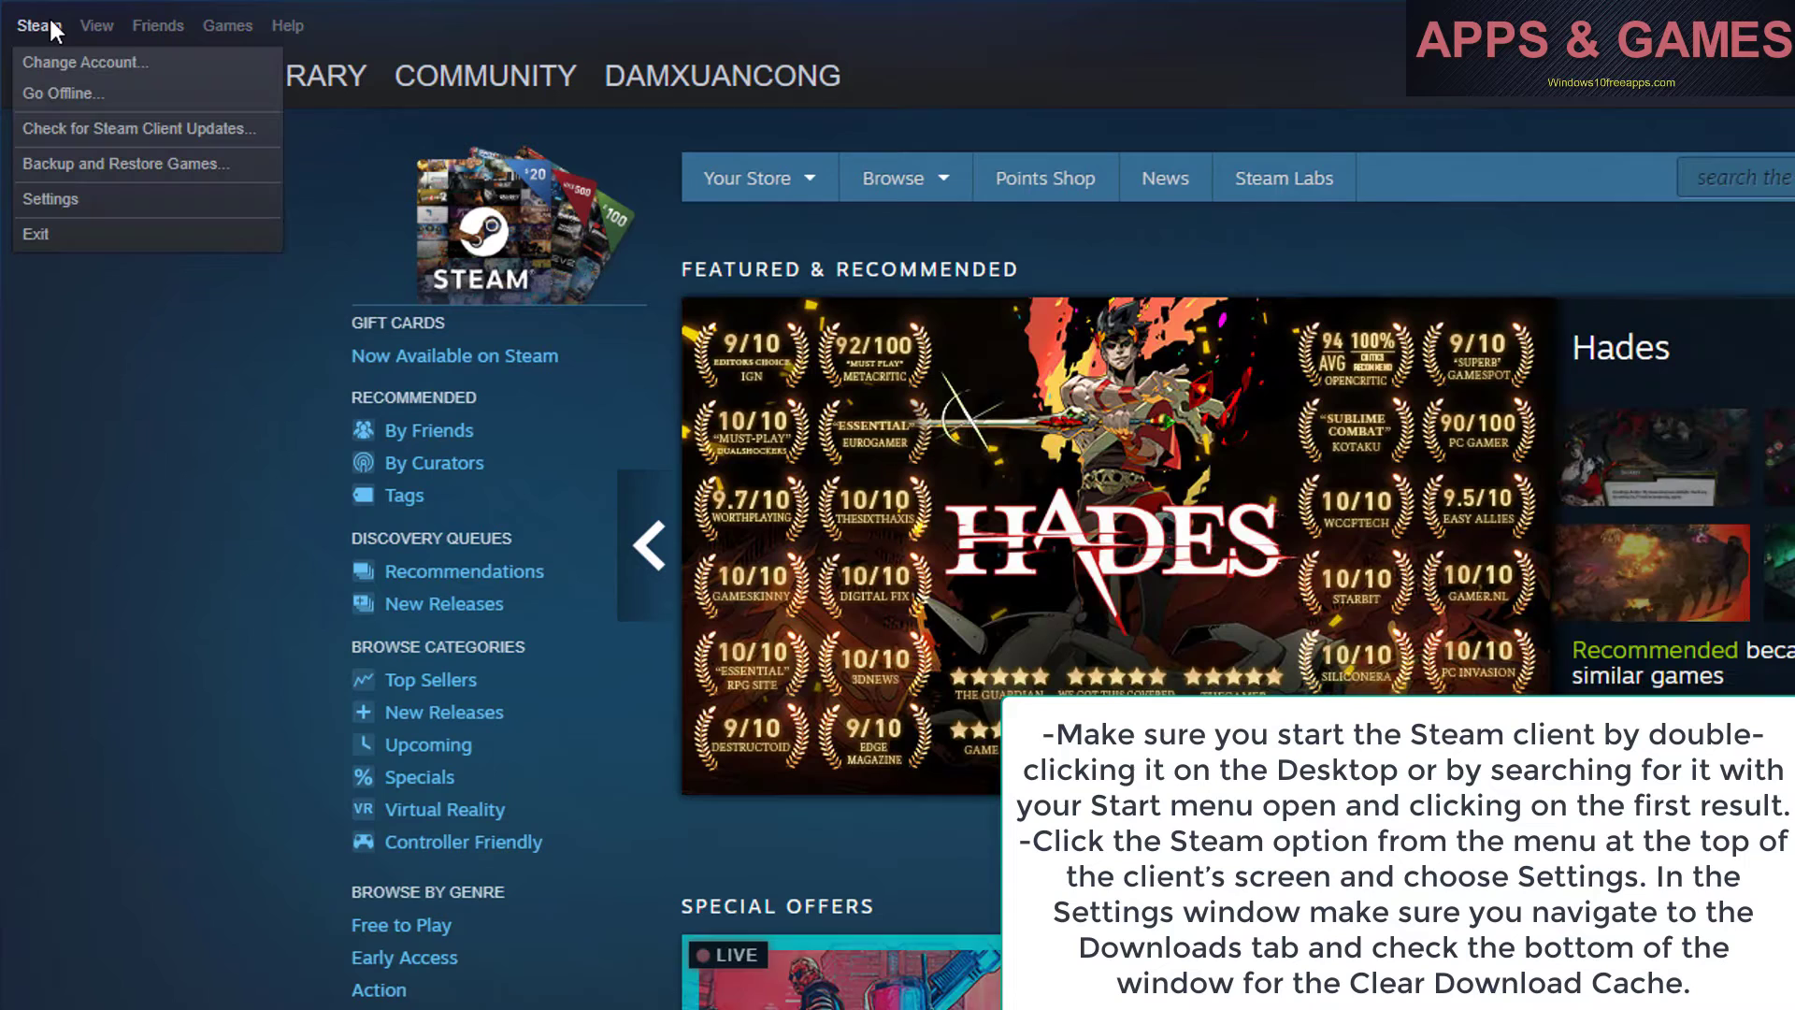
left_click(52, 196)
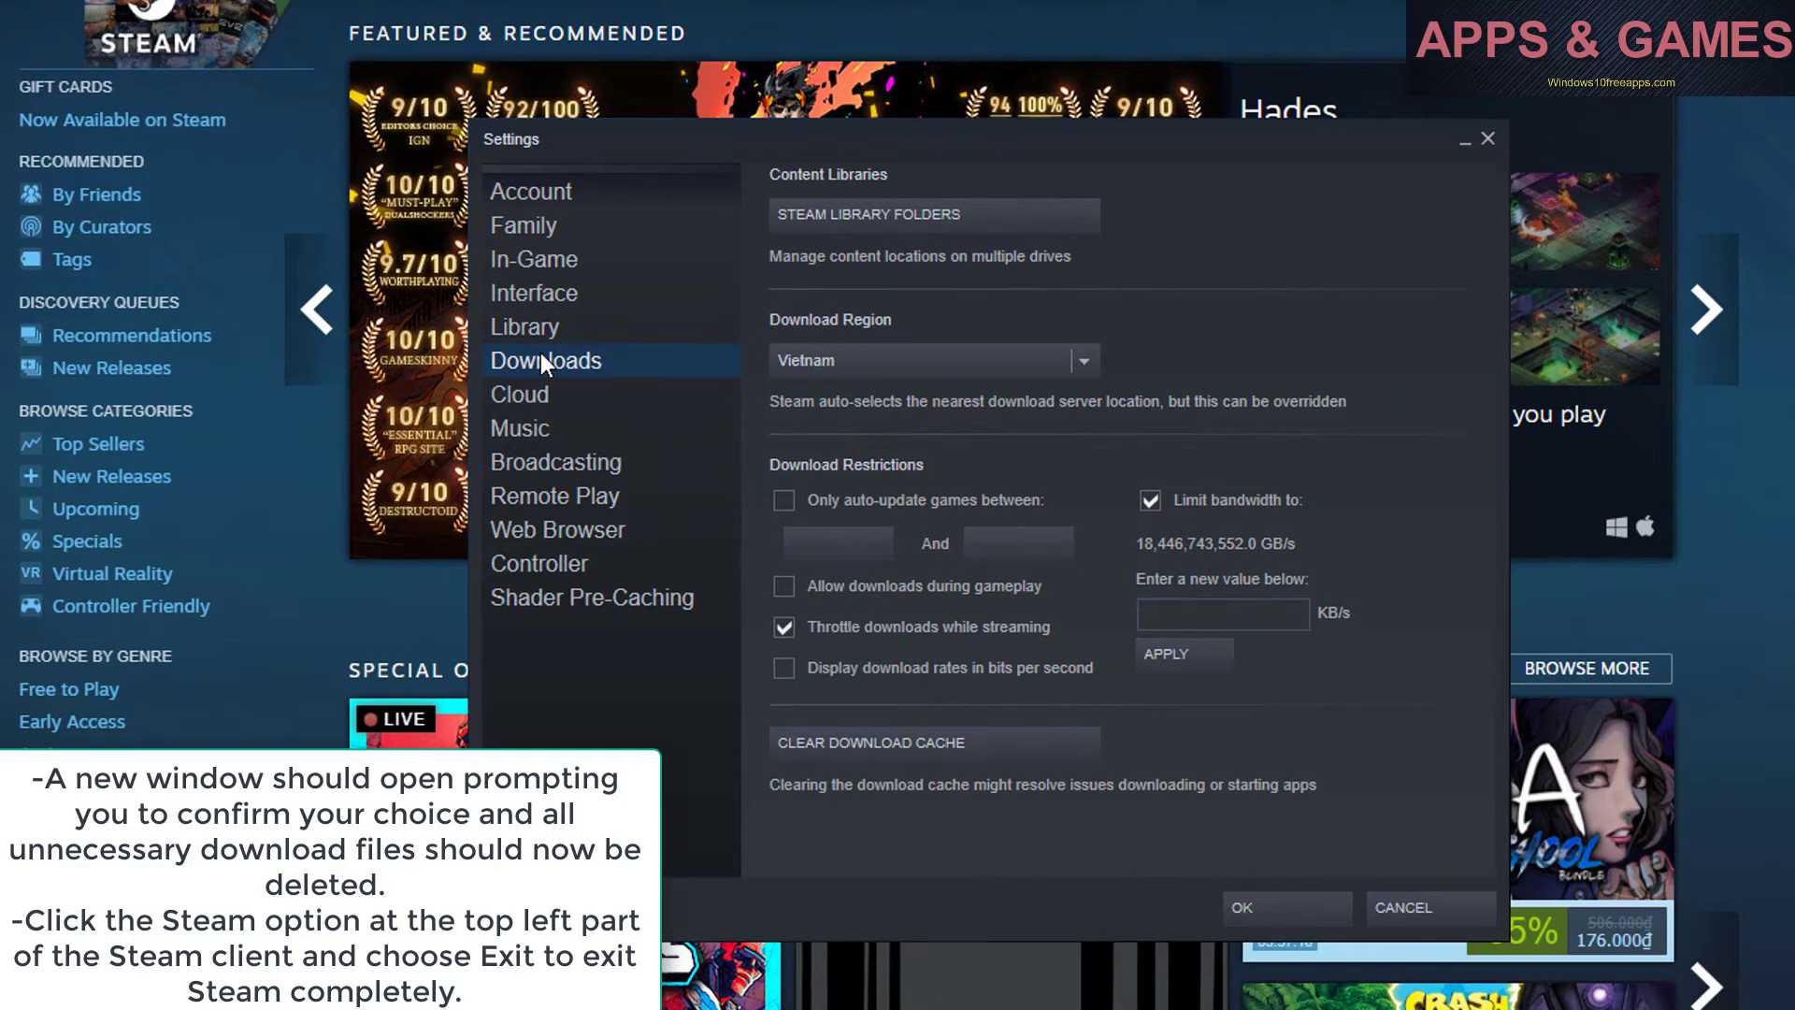
left_click(946, 737)
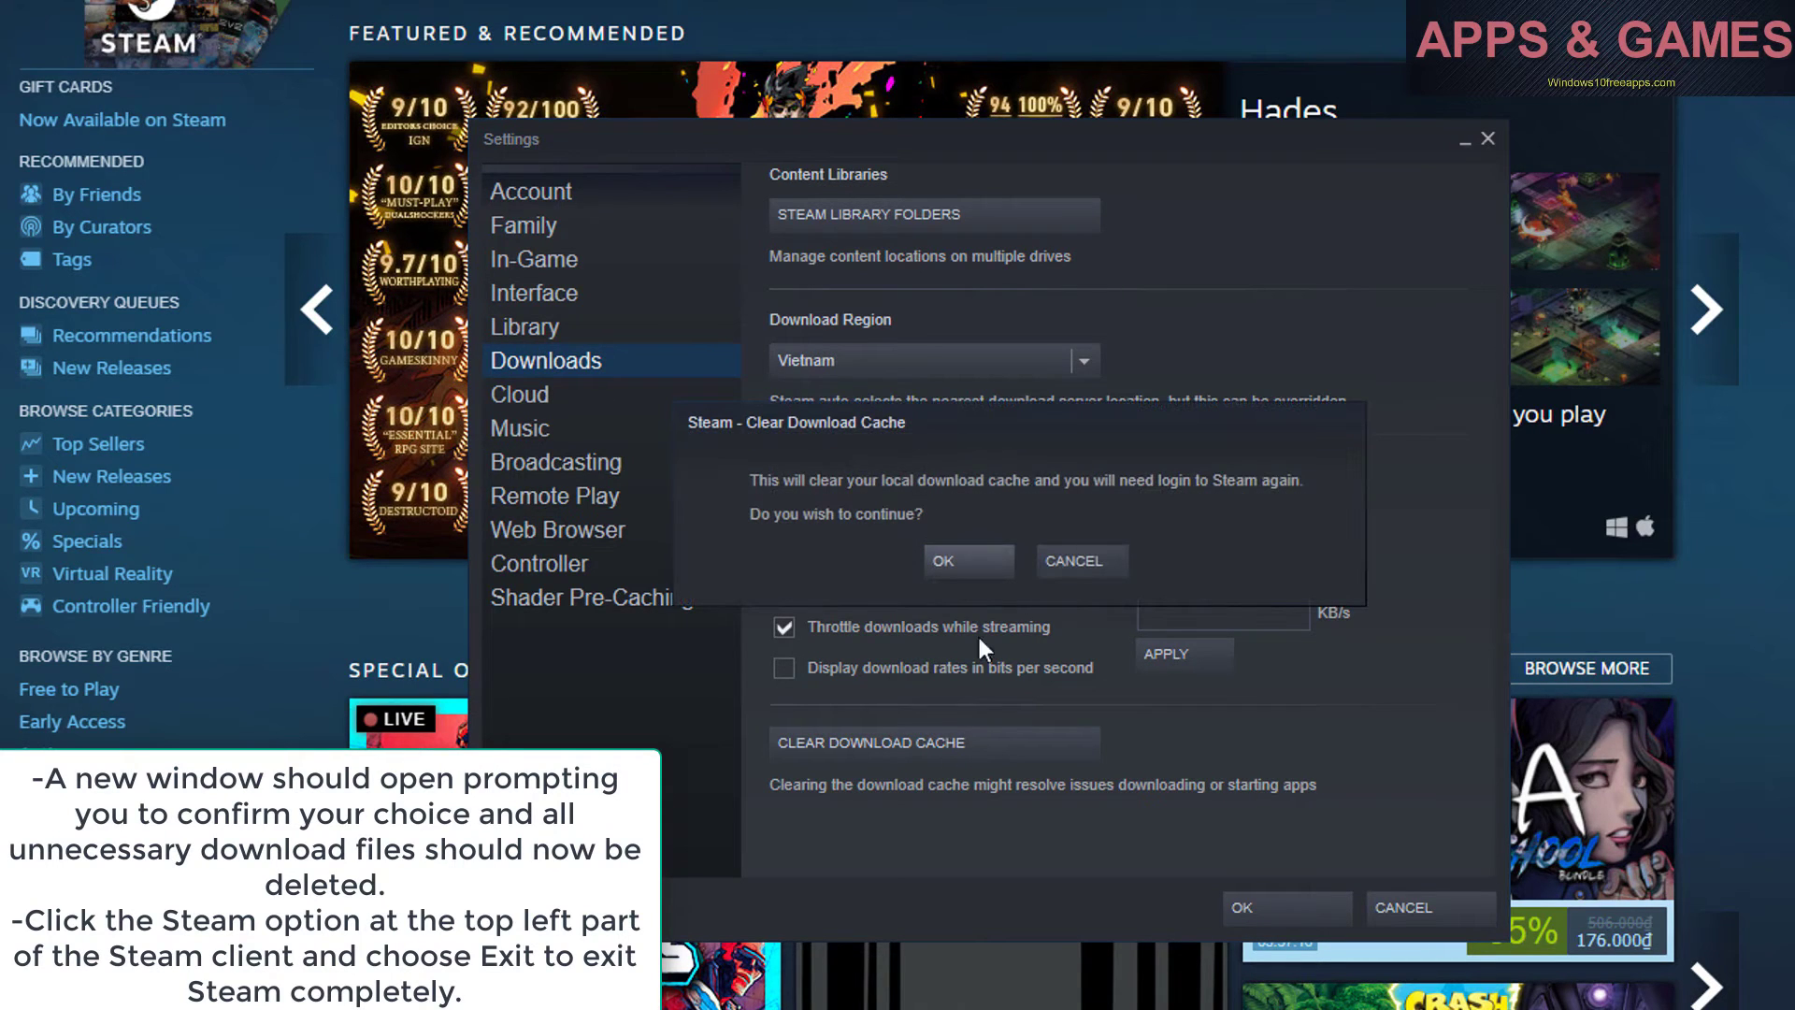
left_click(993, 566)
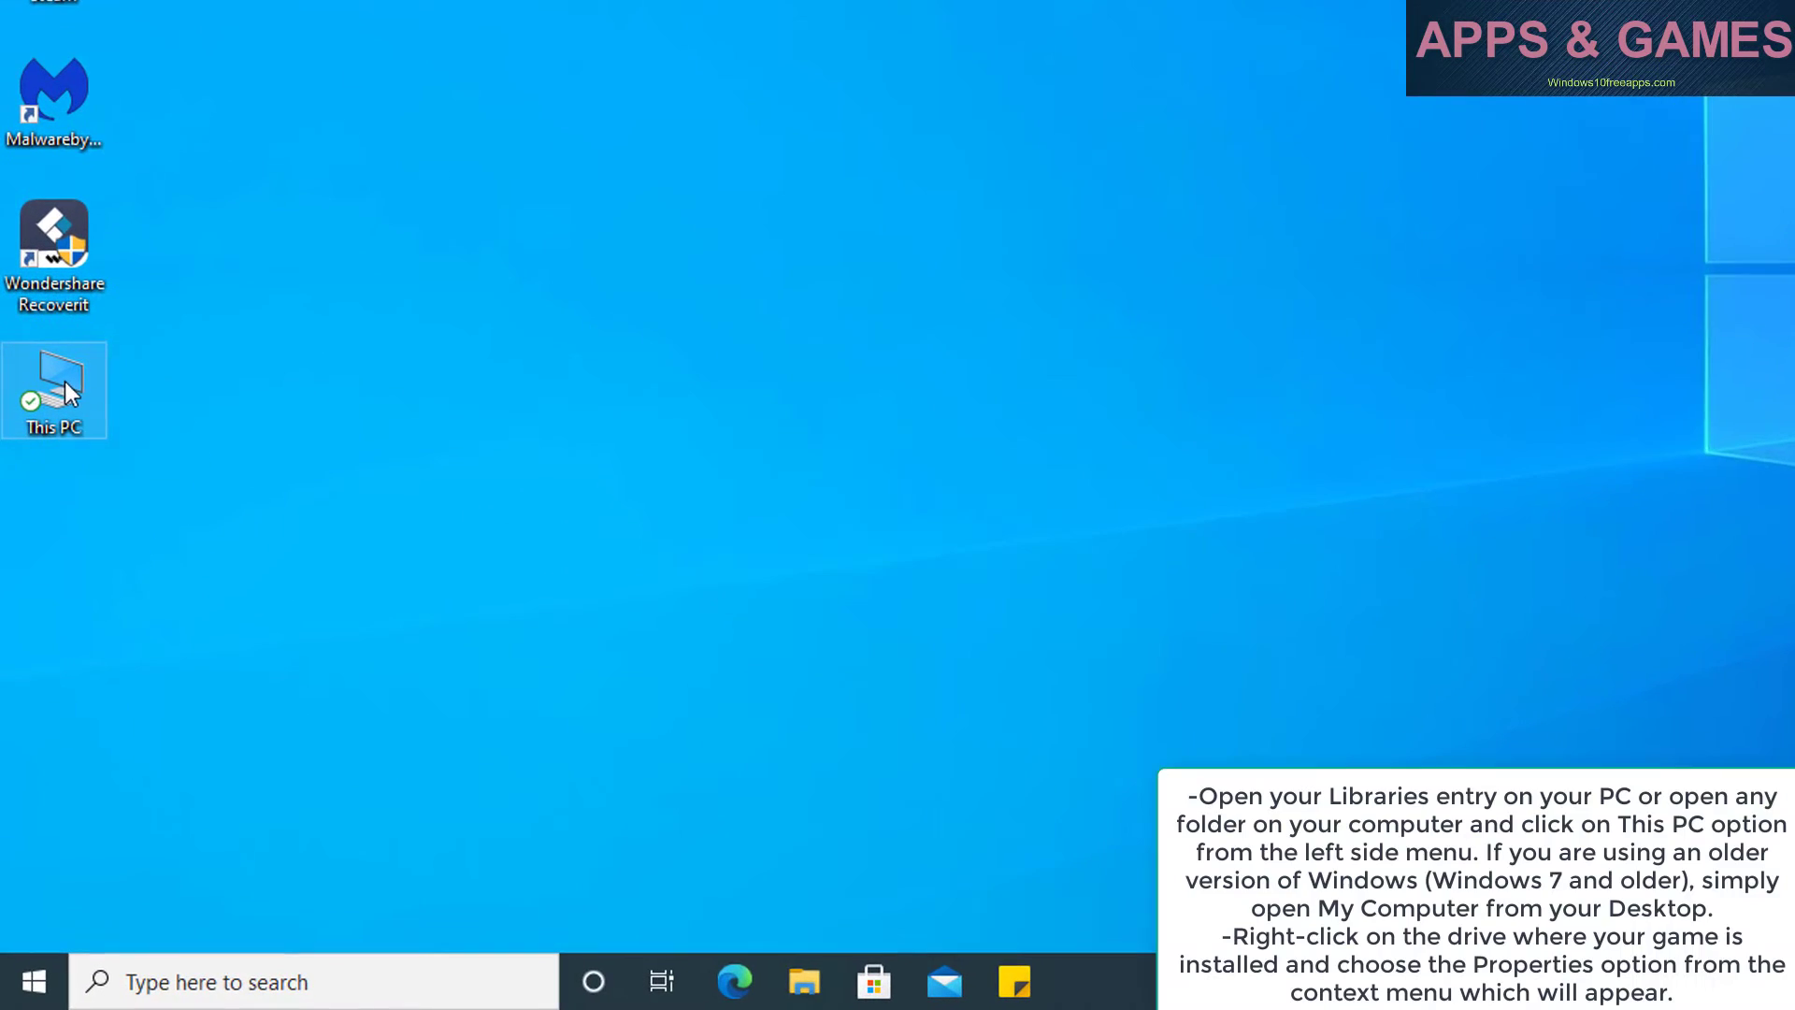
Step: Scan Local Disk (C:) for file system errors from its Properties Tools tab
double_click(64, 383)
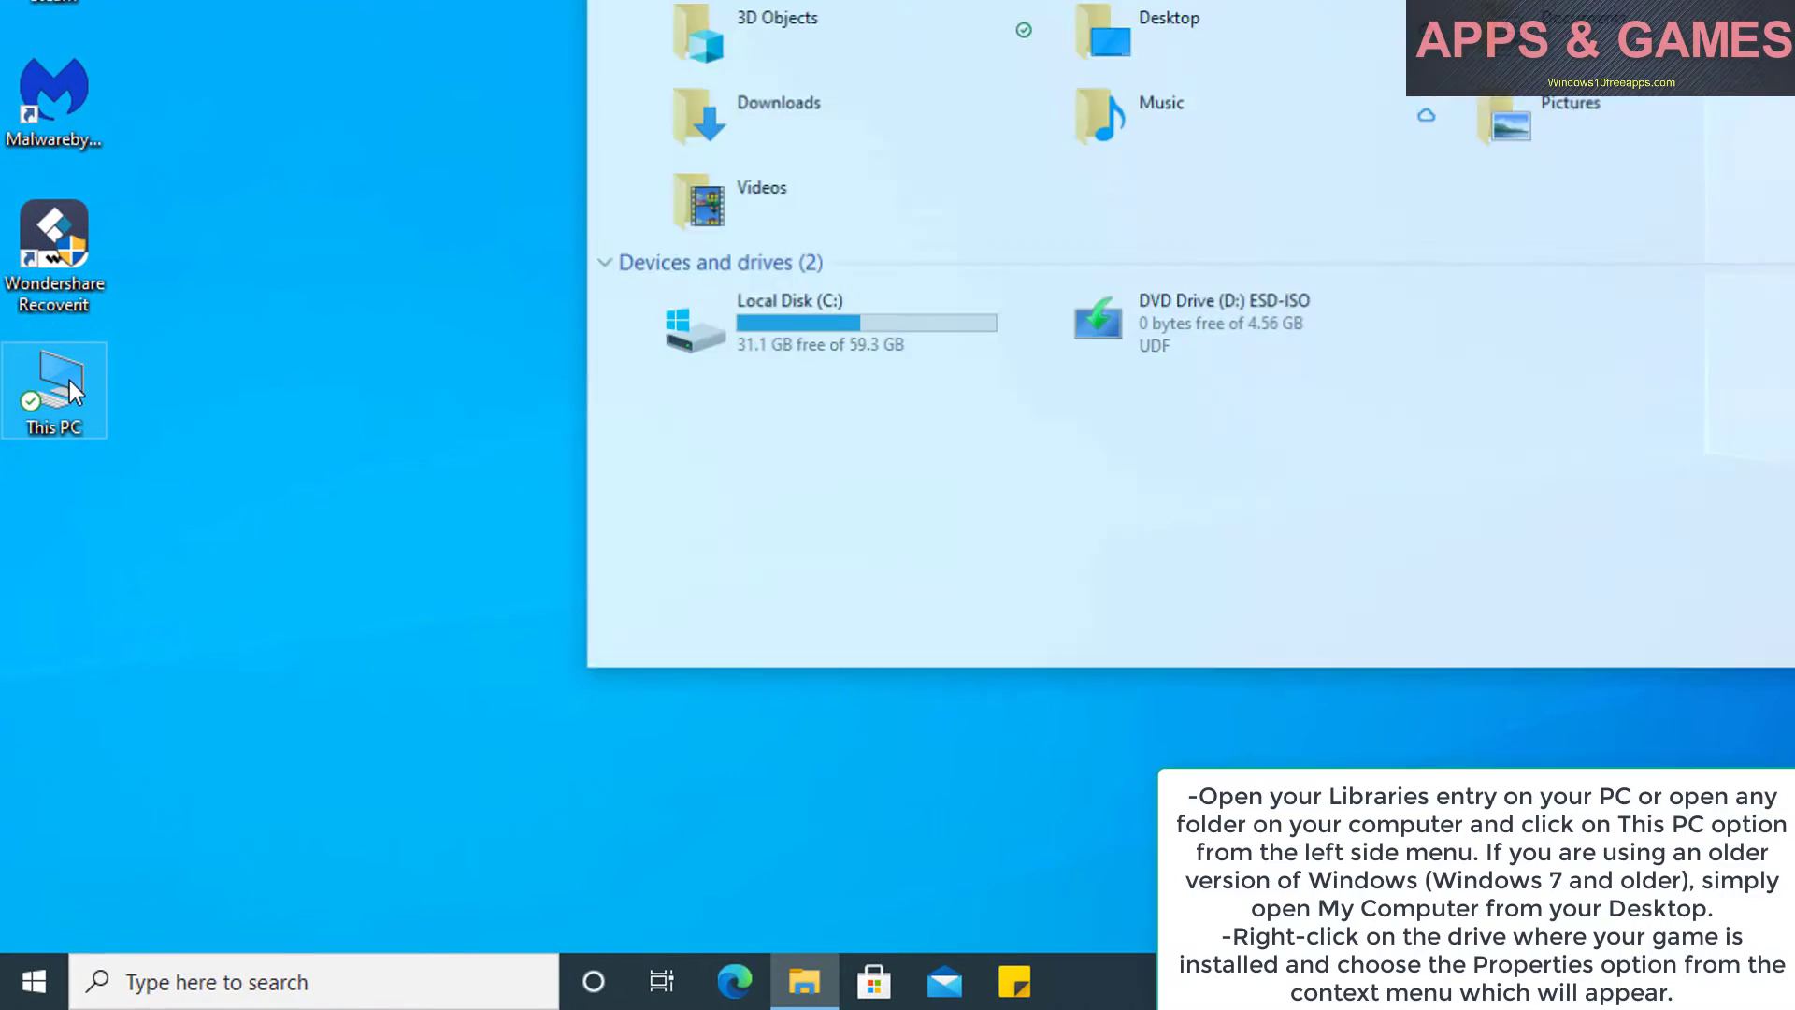
right_click(844, 337)
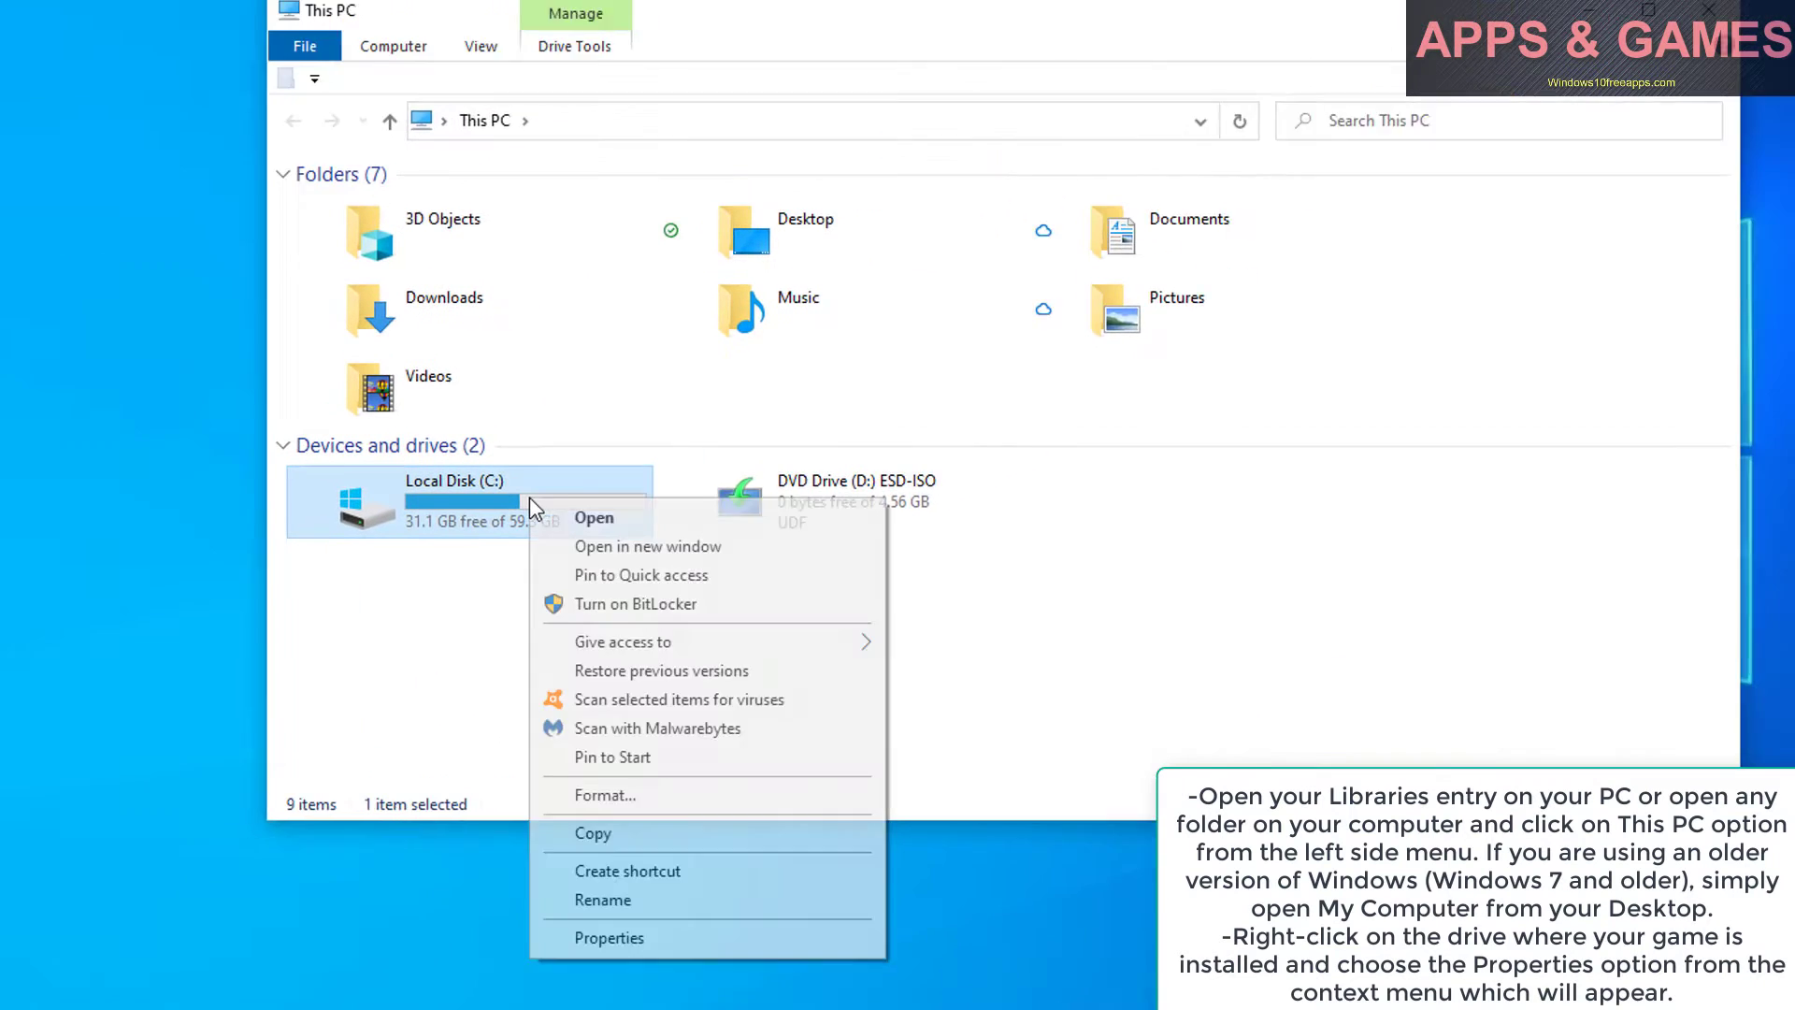
left_click(932, 810)
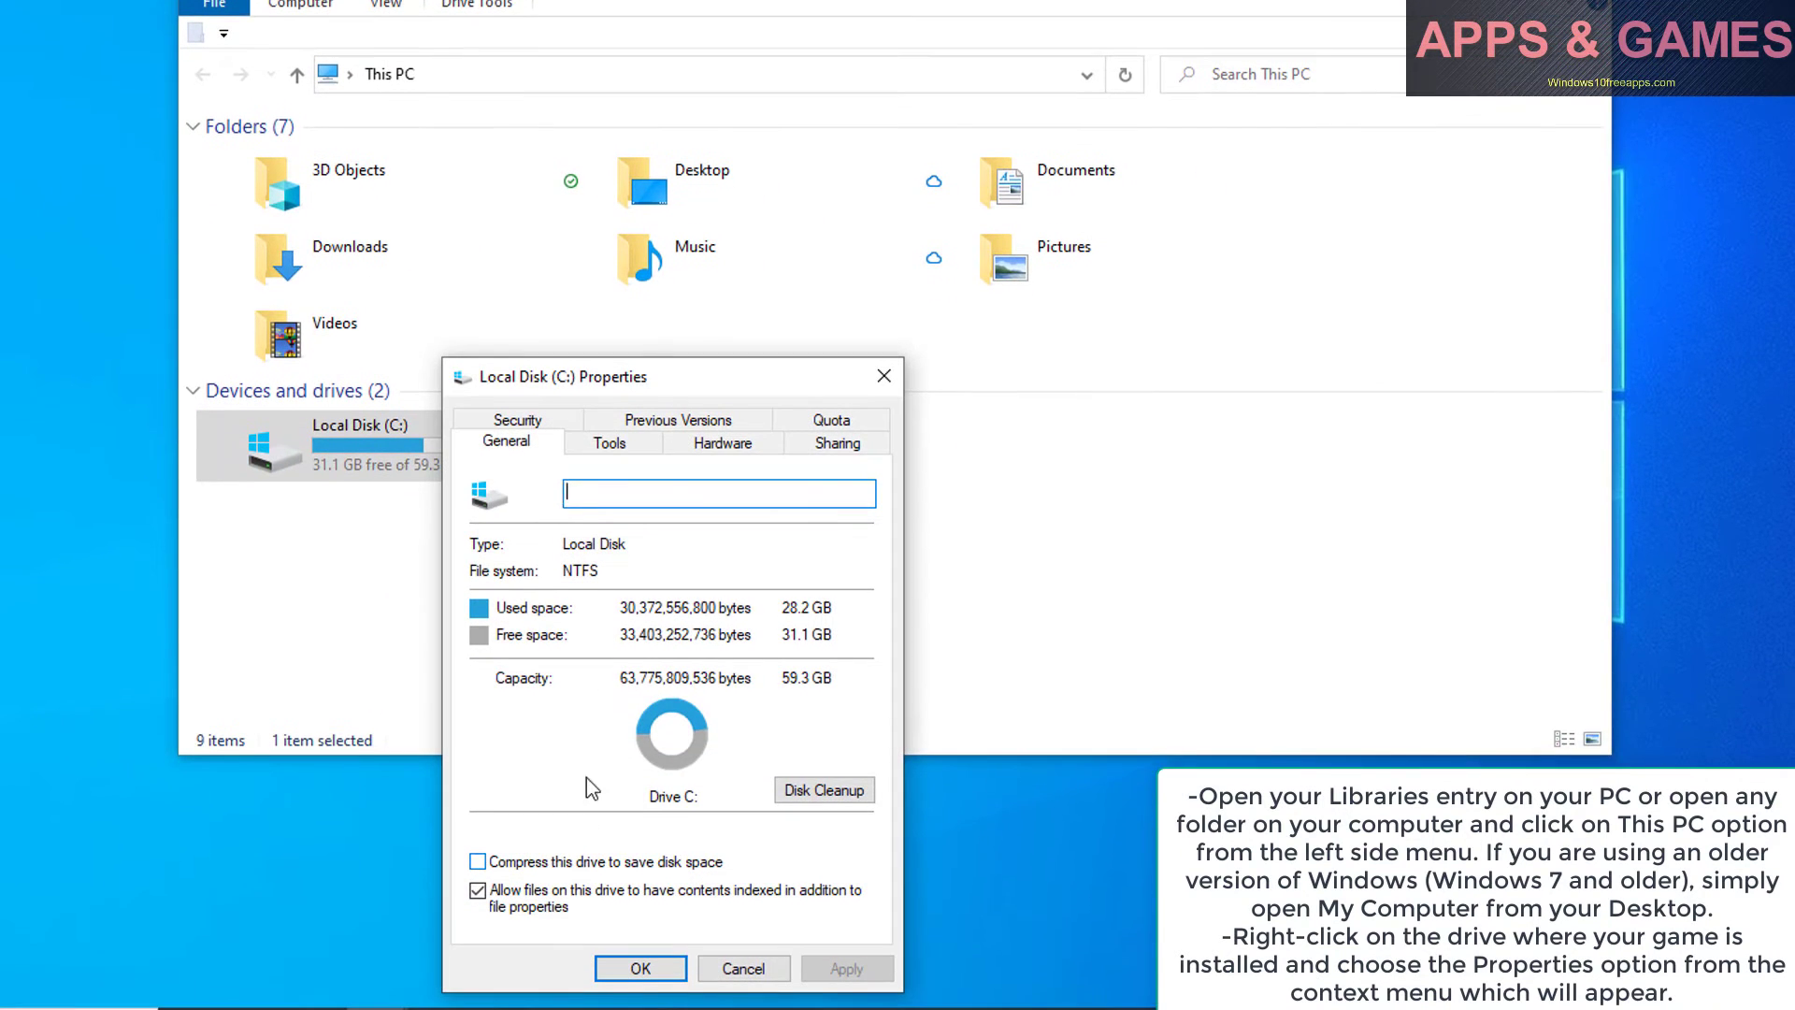
left_click(609, 447)
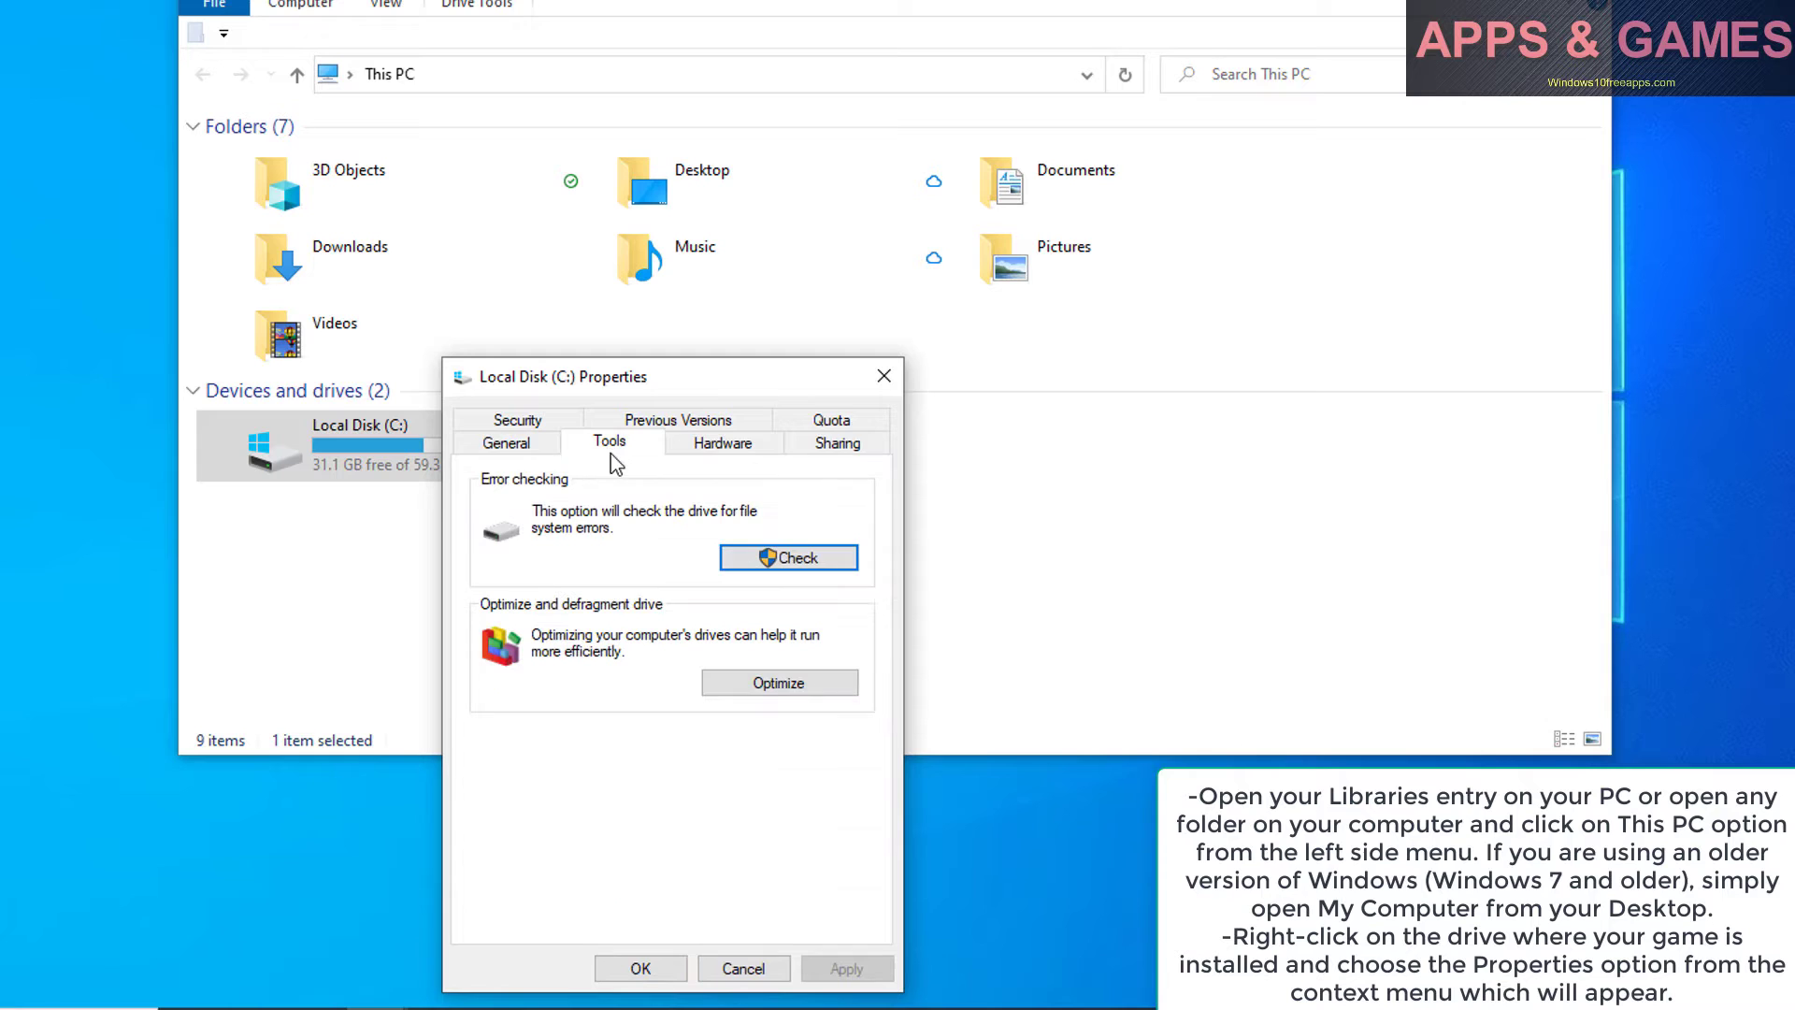
left_click(775, 560)
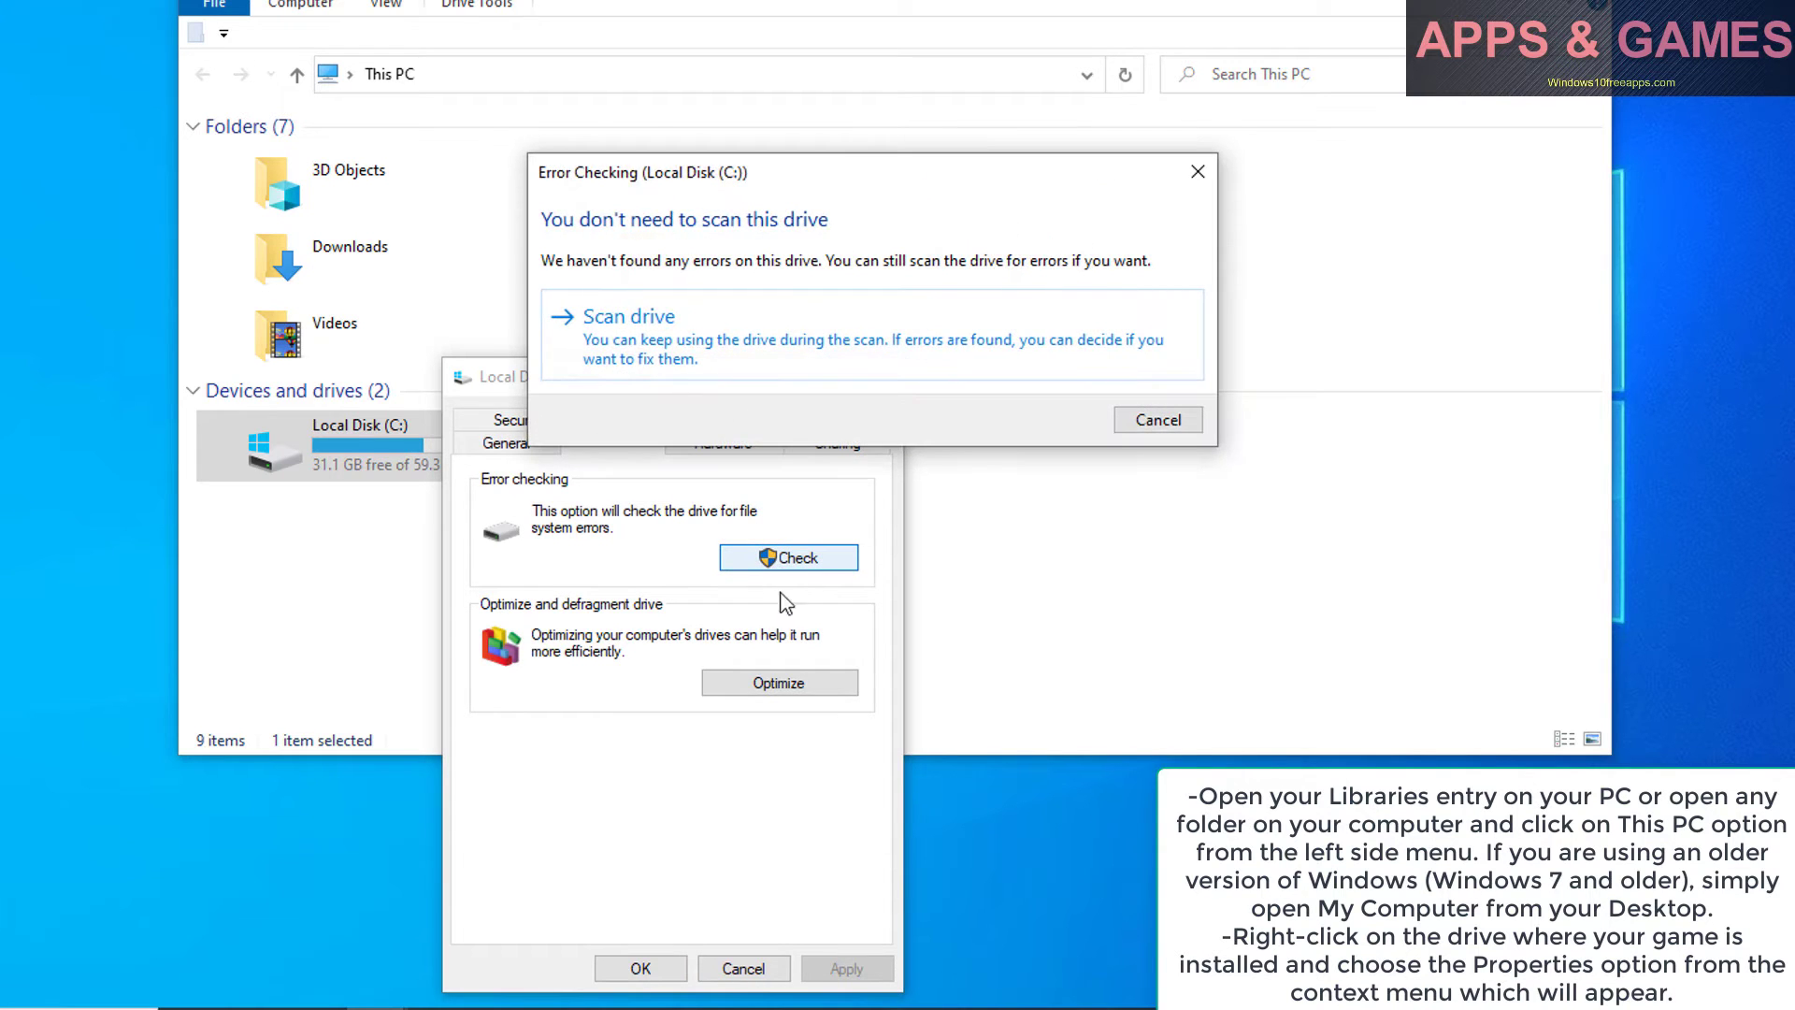
left_click(890, 338)
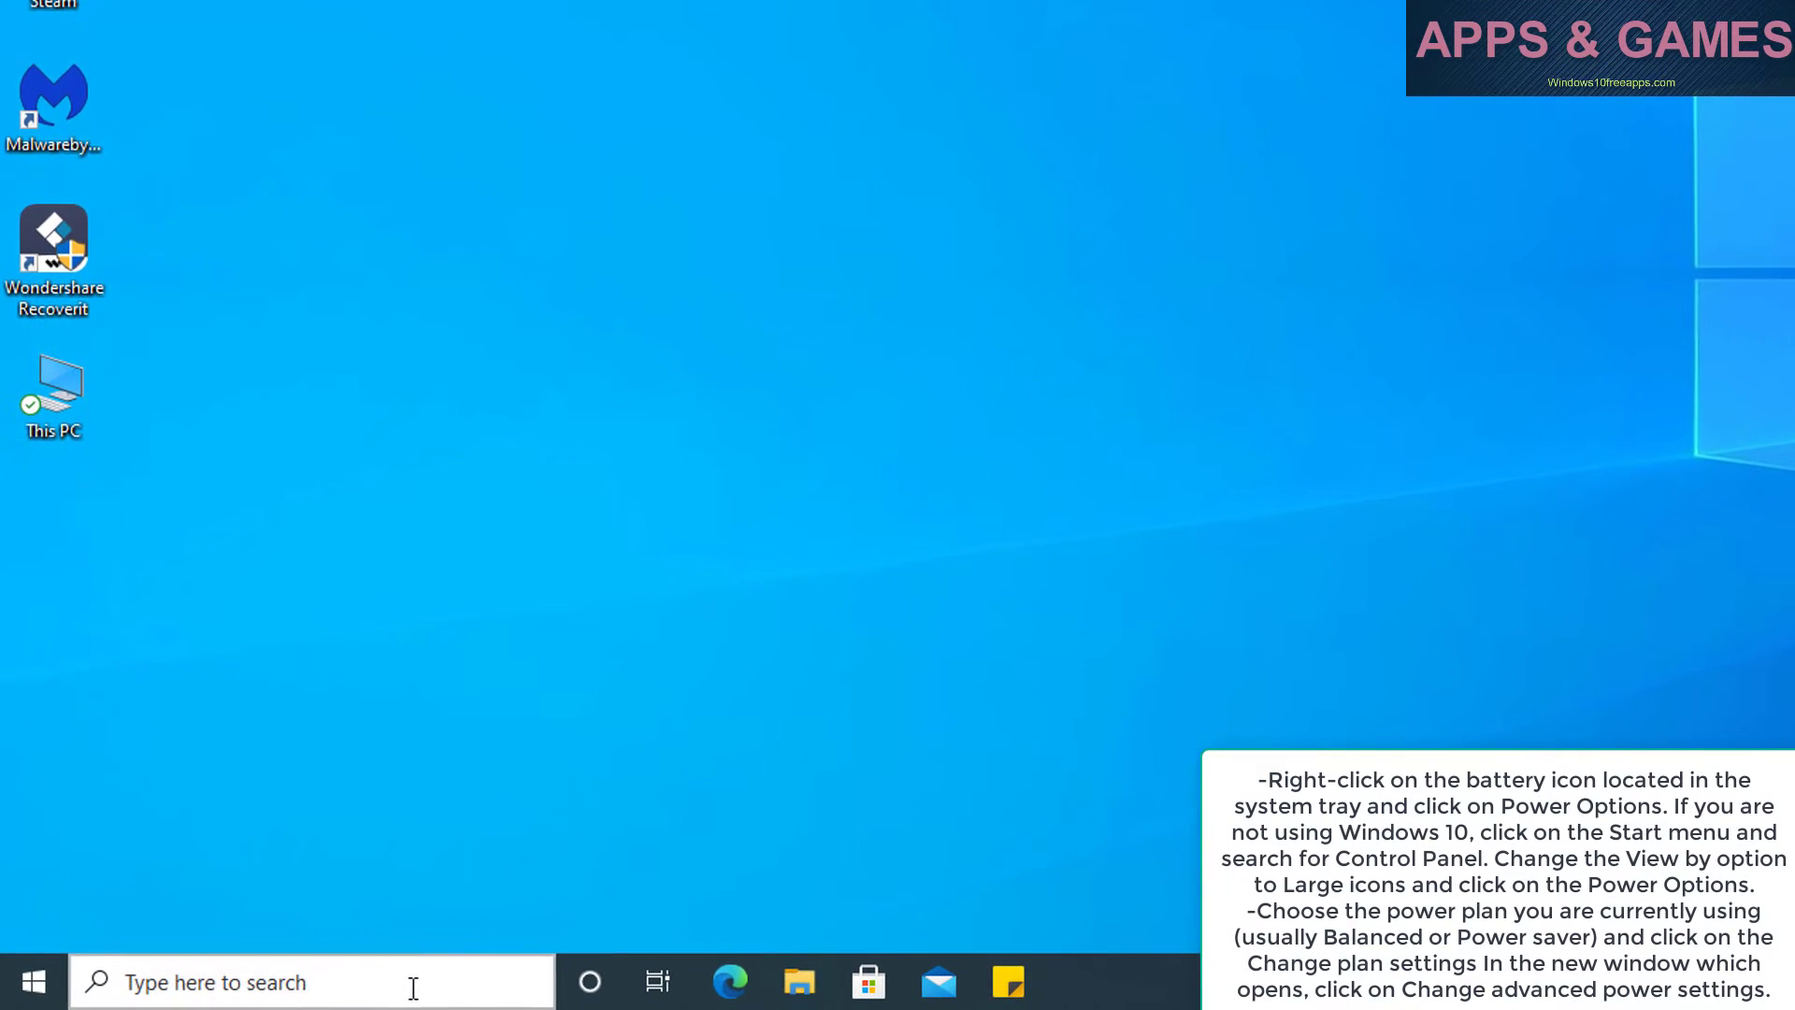
Step: Open Control Panel by searching 'con' in Windows search
left_click(277, 993)
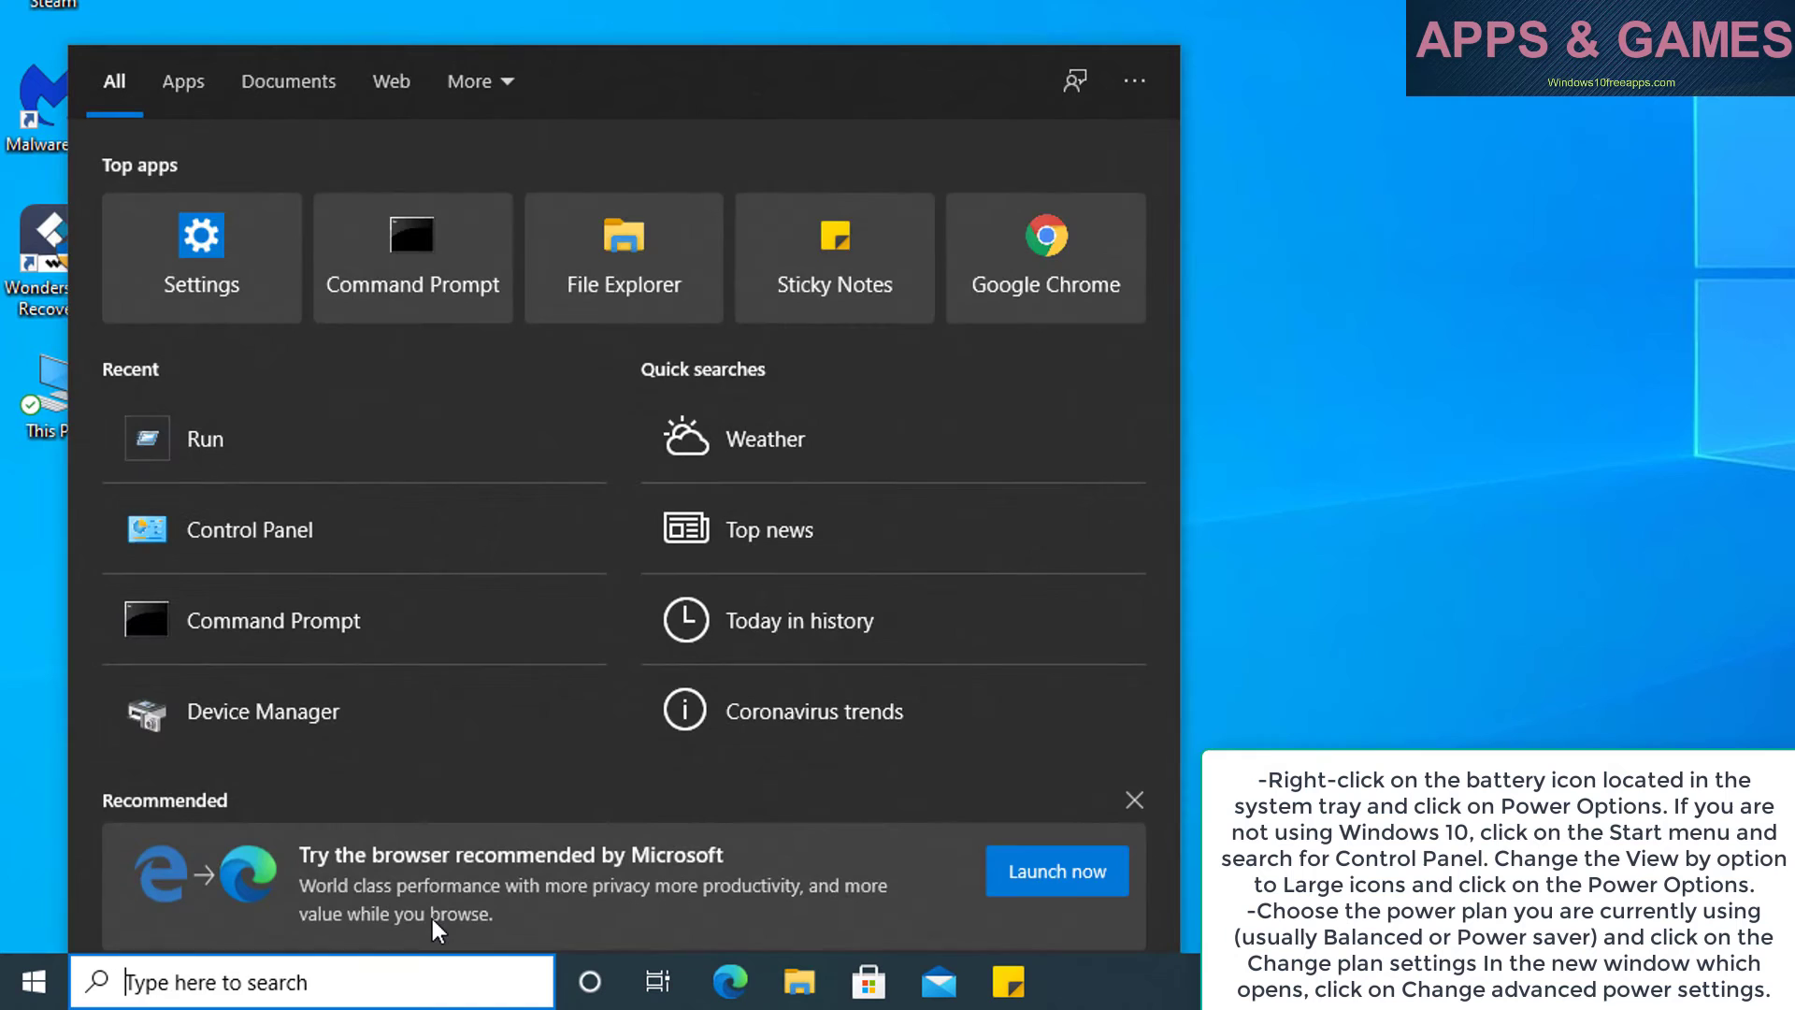
type("con")
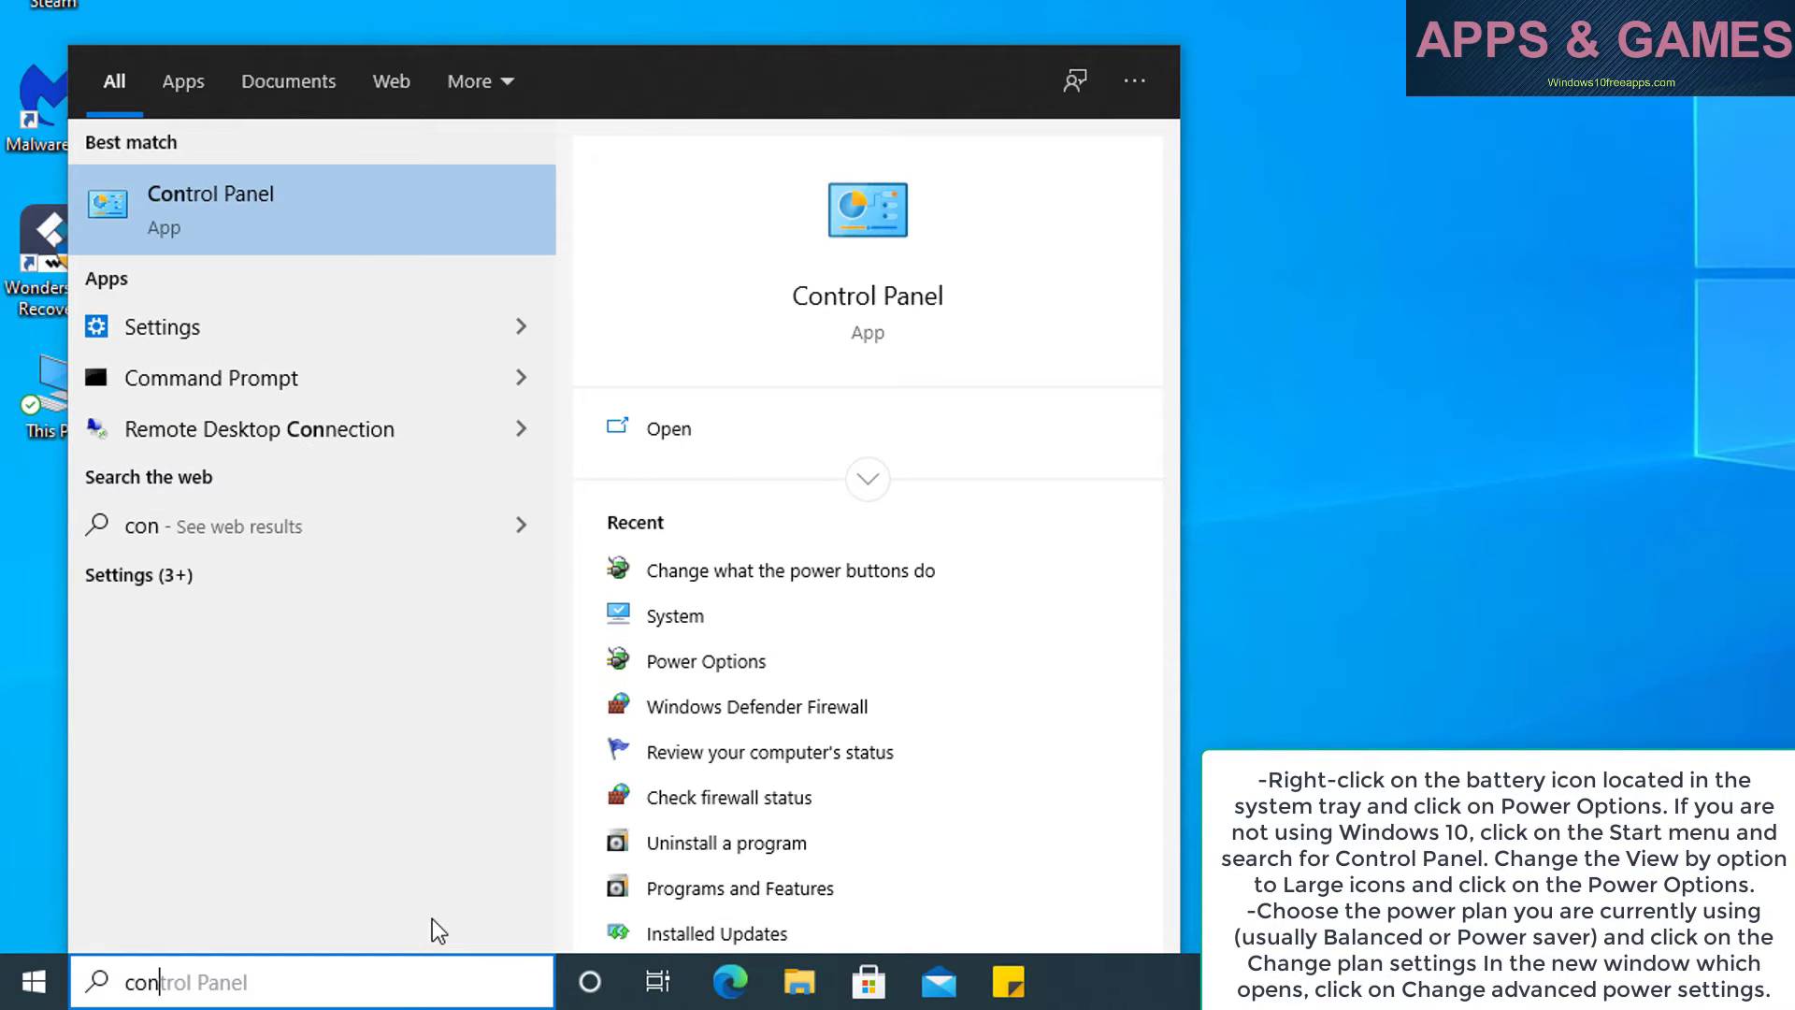
left_click(391, 204)
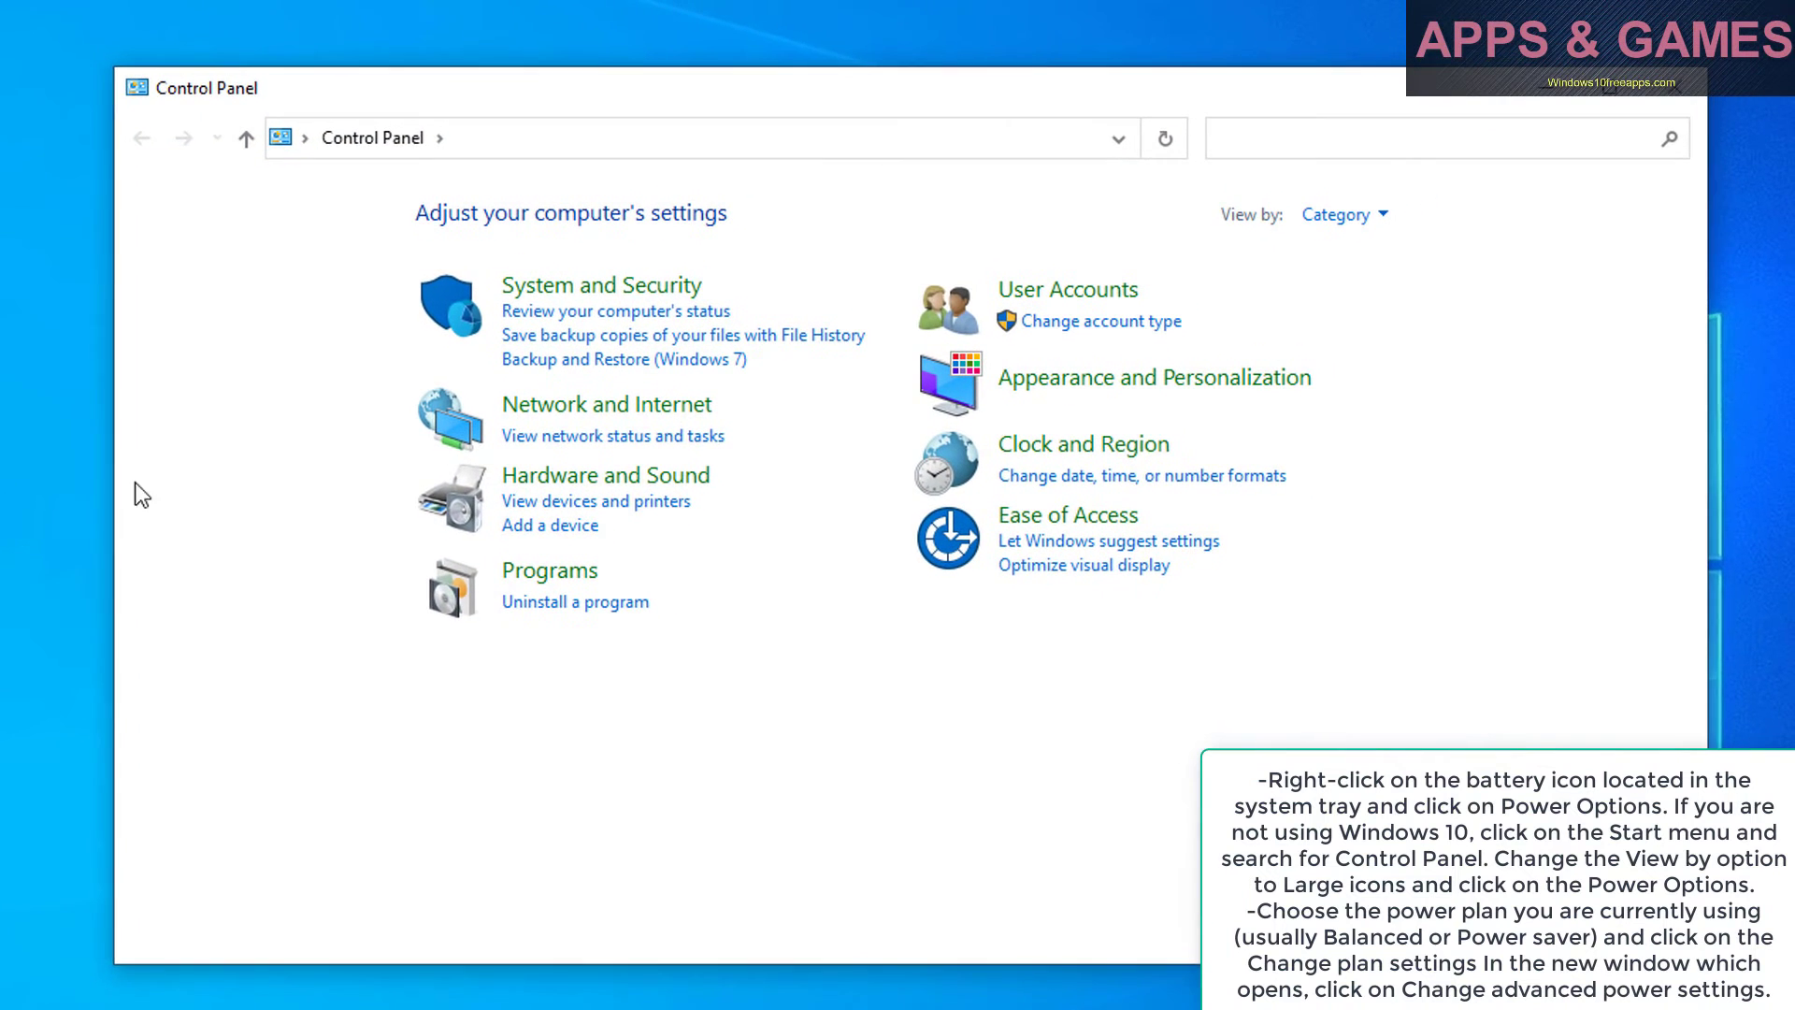
Step: Set the Balanced power plan to turn off the display after 15 minutes and save
left_click(428, 308)
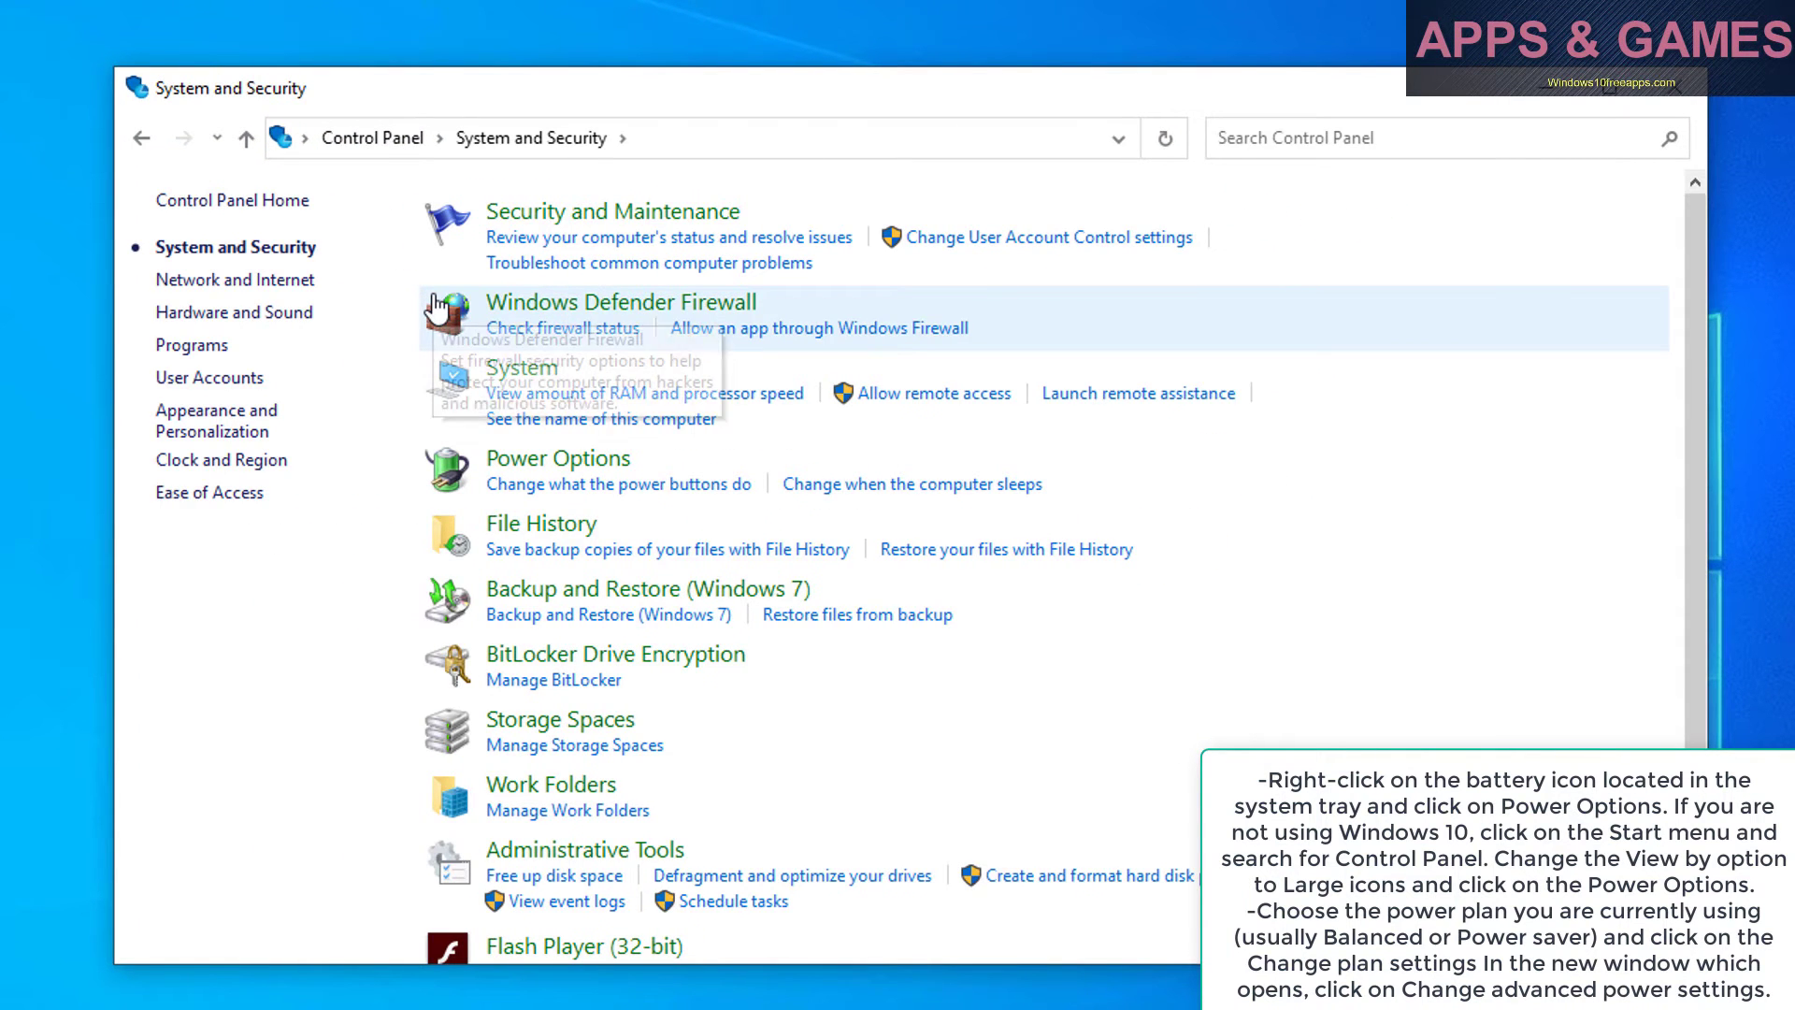
left_click(450, 471)
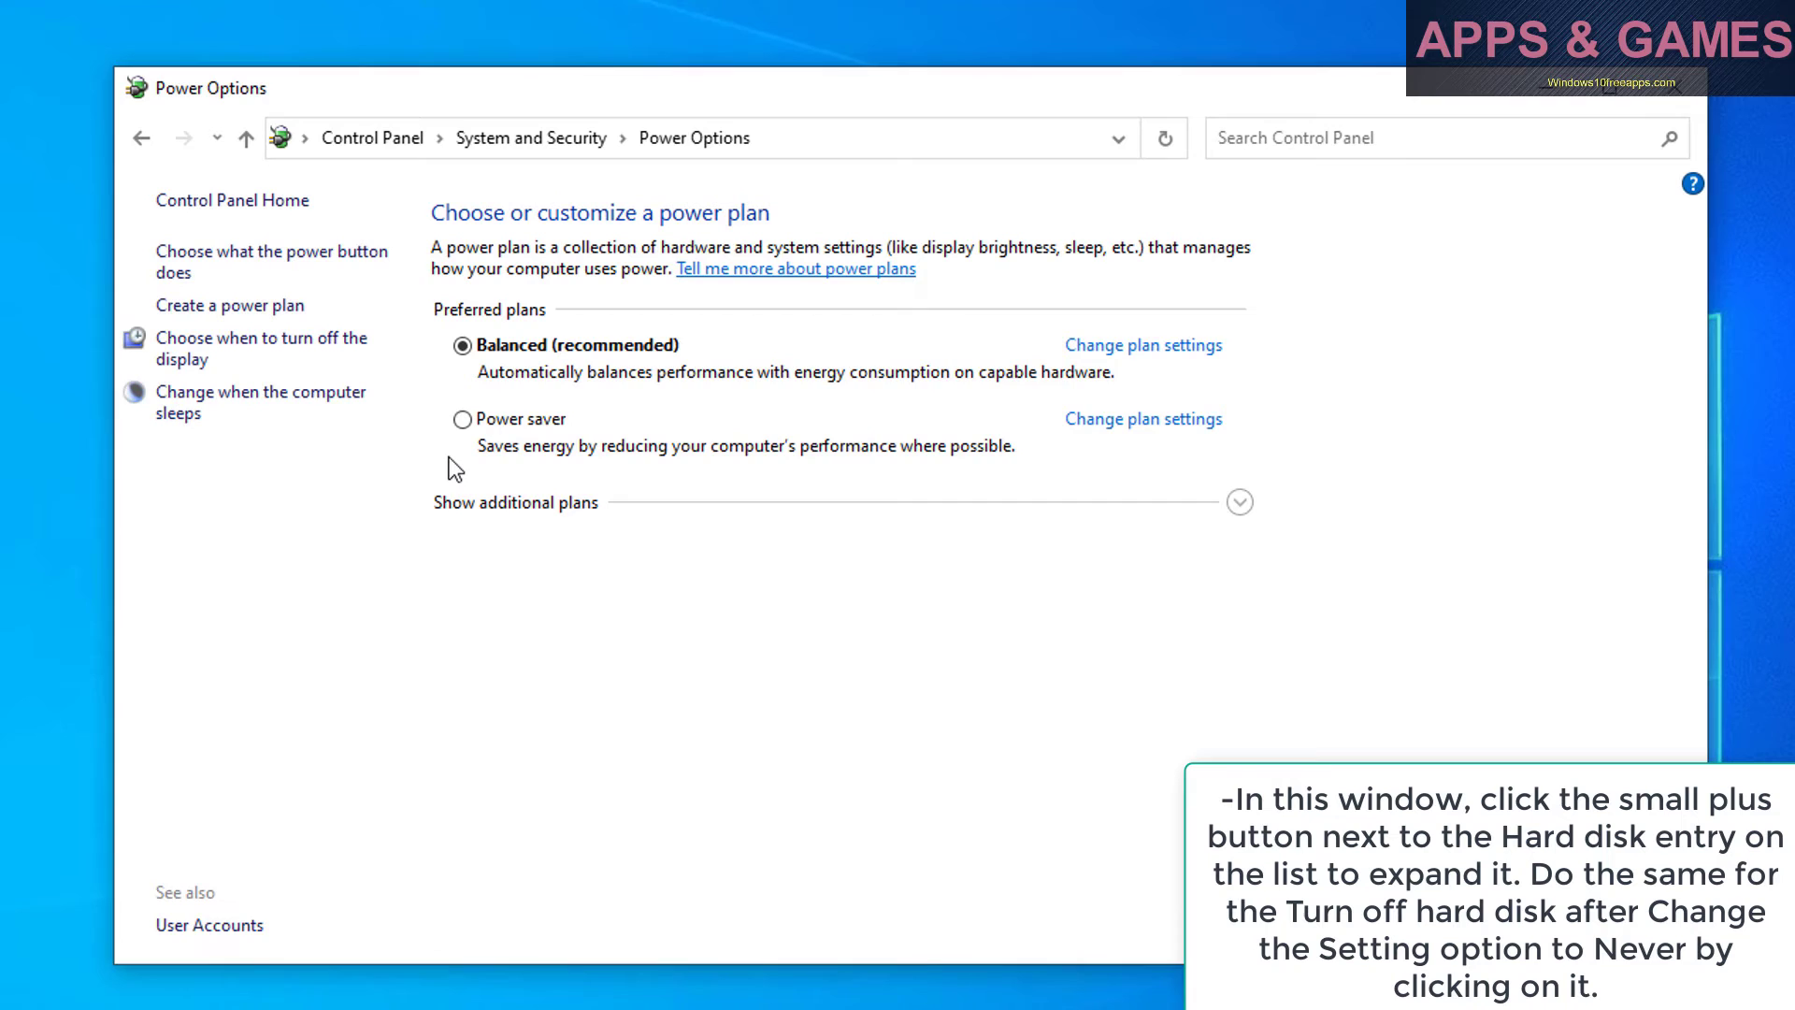
left_click(228, 342)
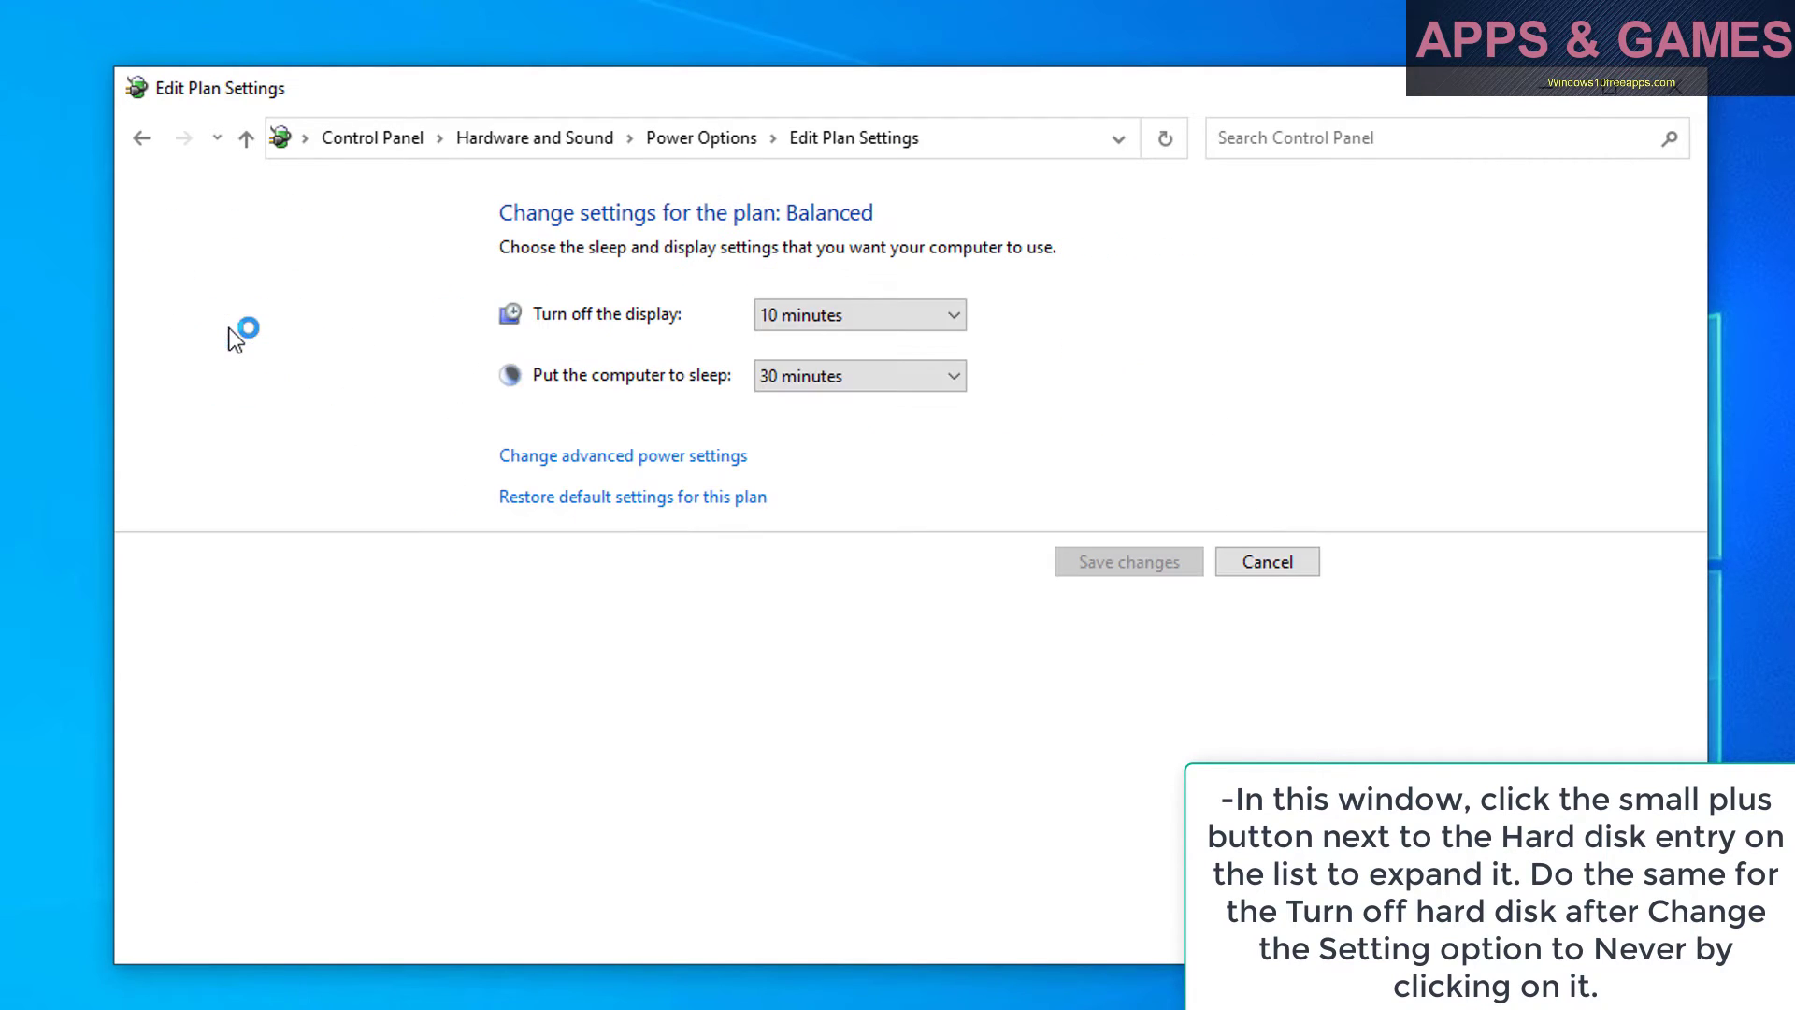
left_click(947, 318)
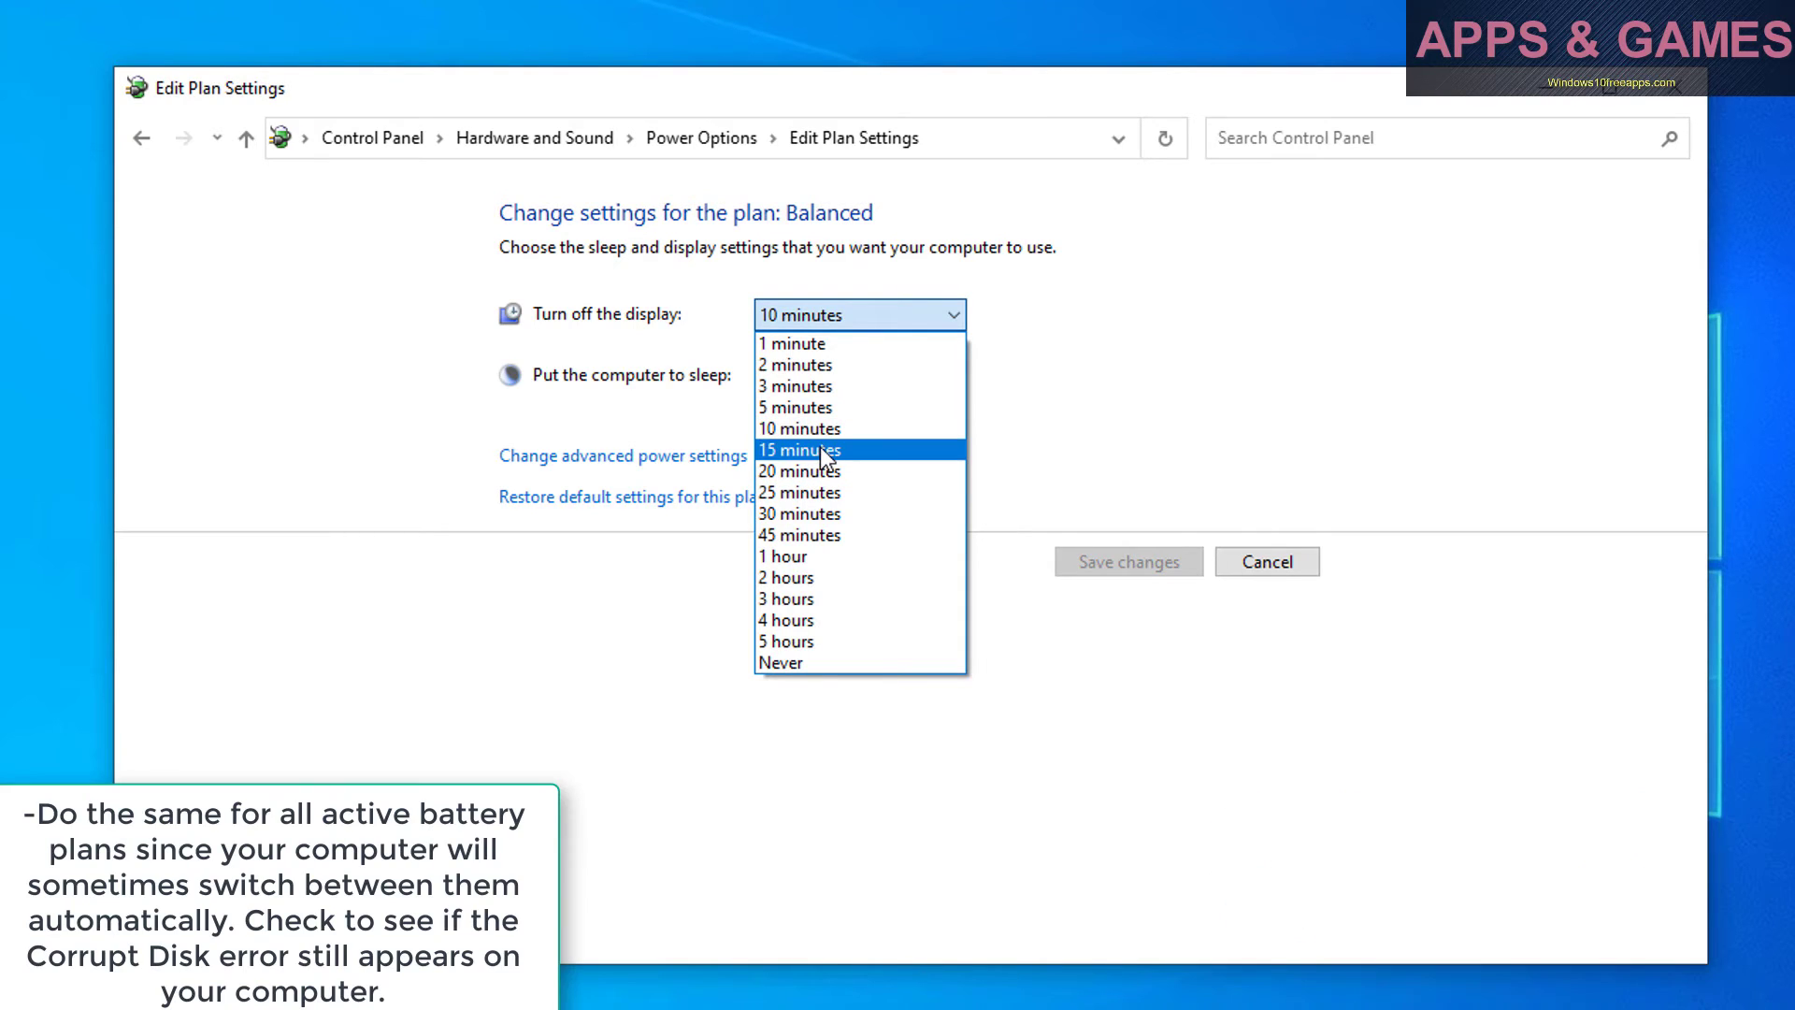
left_click(821, 448)
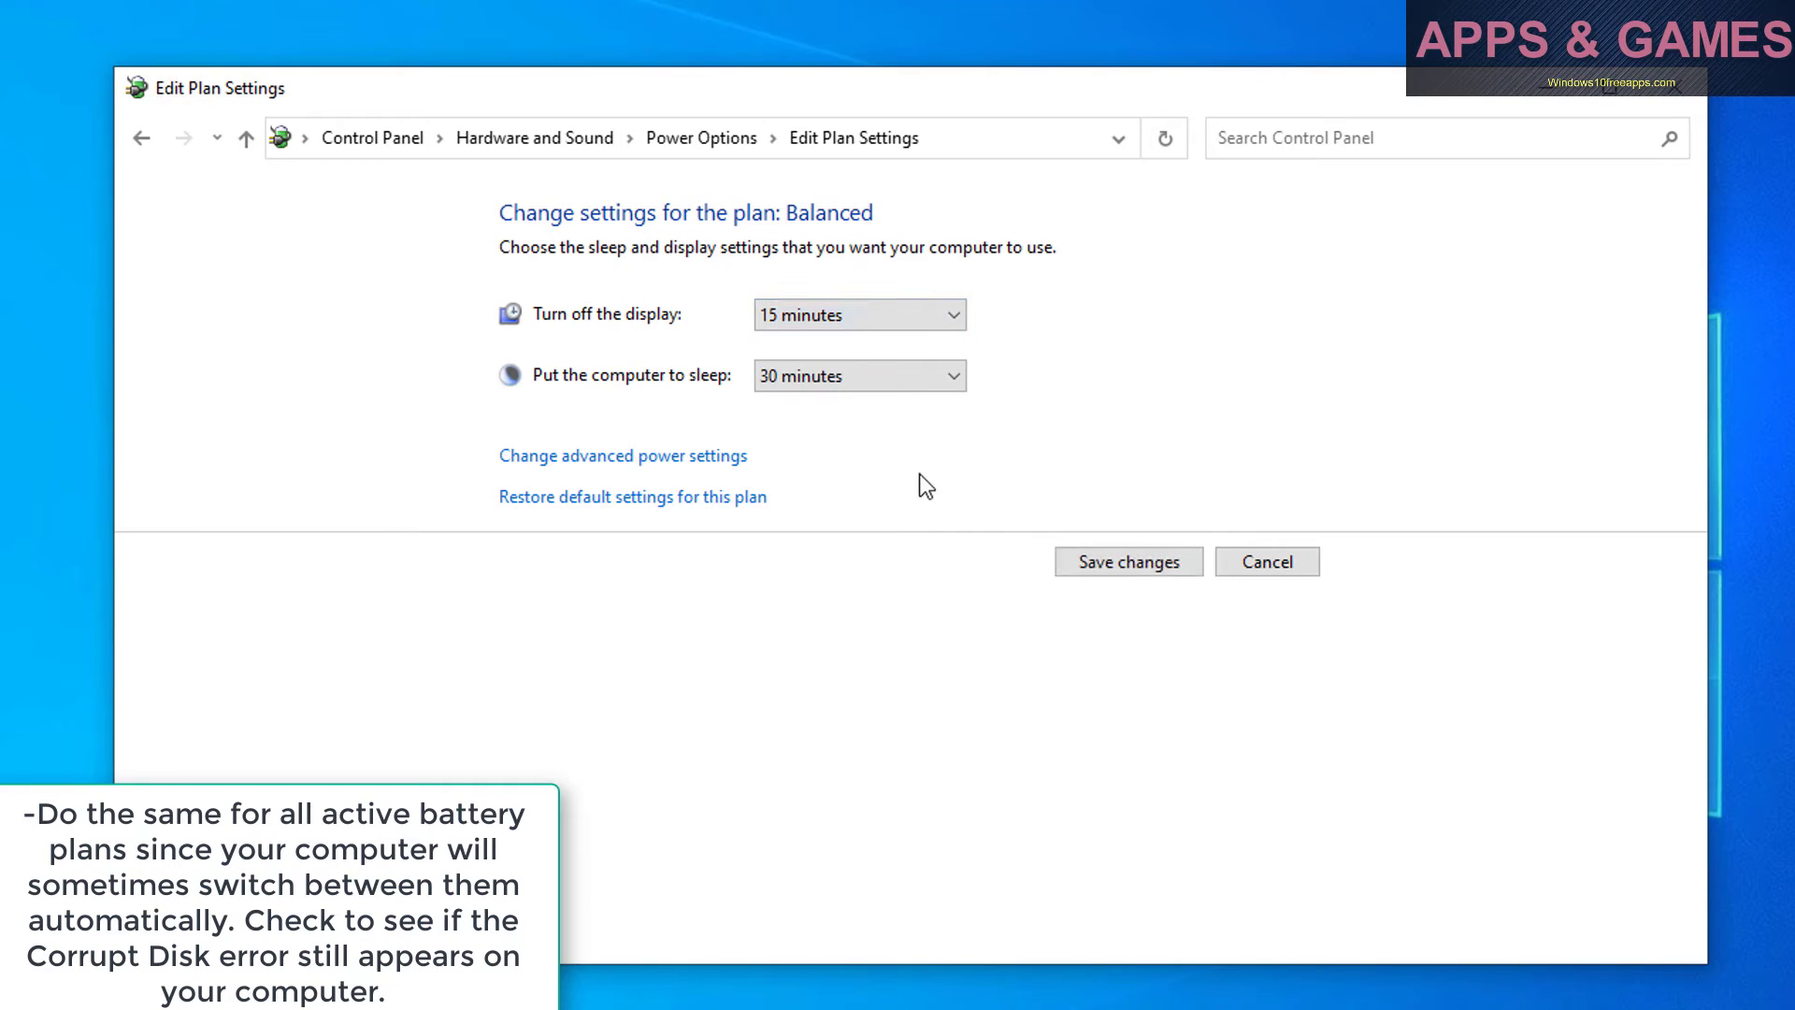
left_click(1109, 563)
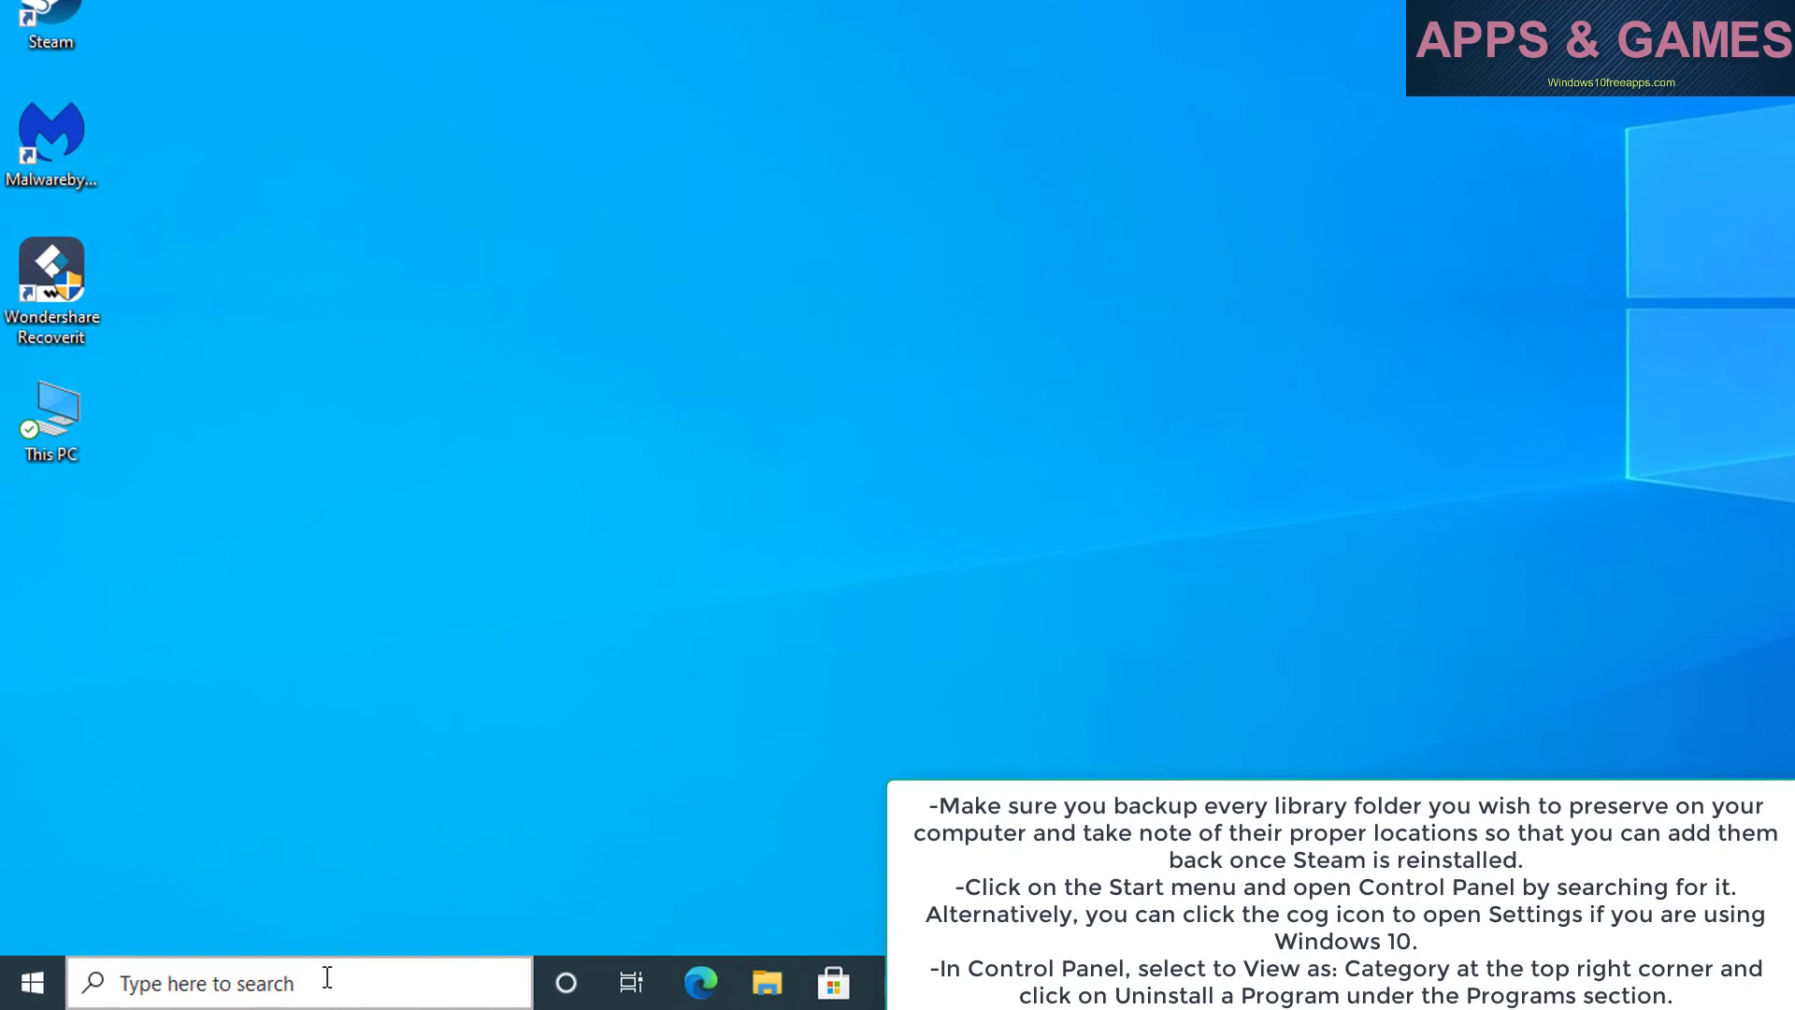
Step: Reopen Control Panel through a 'con' search and go to the Programs category
left_click(223, 990)
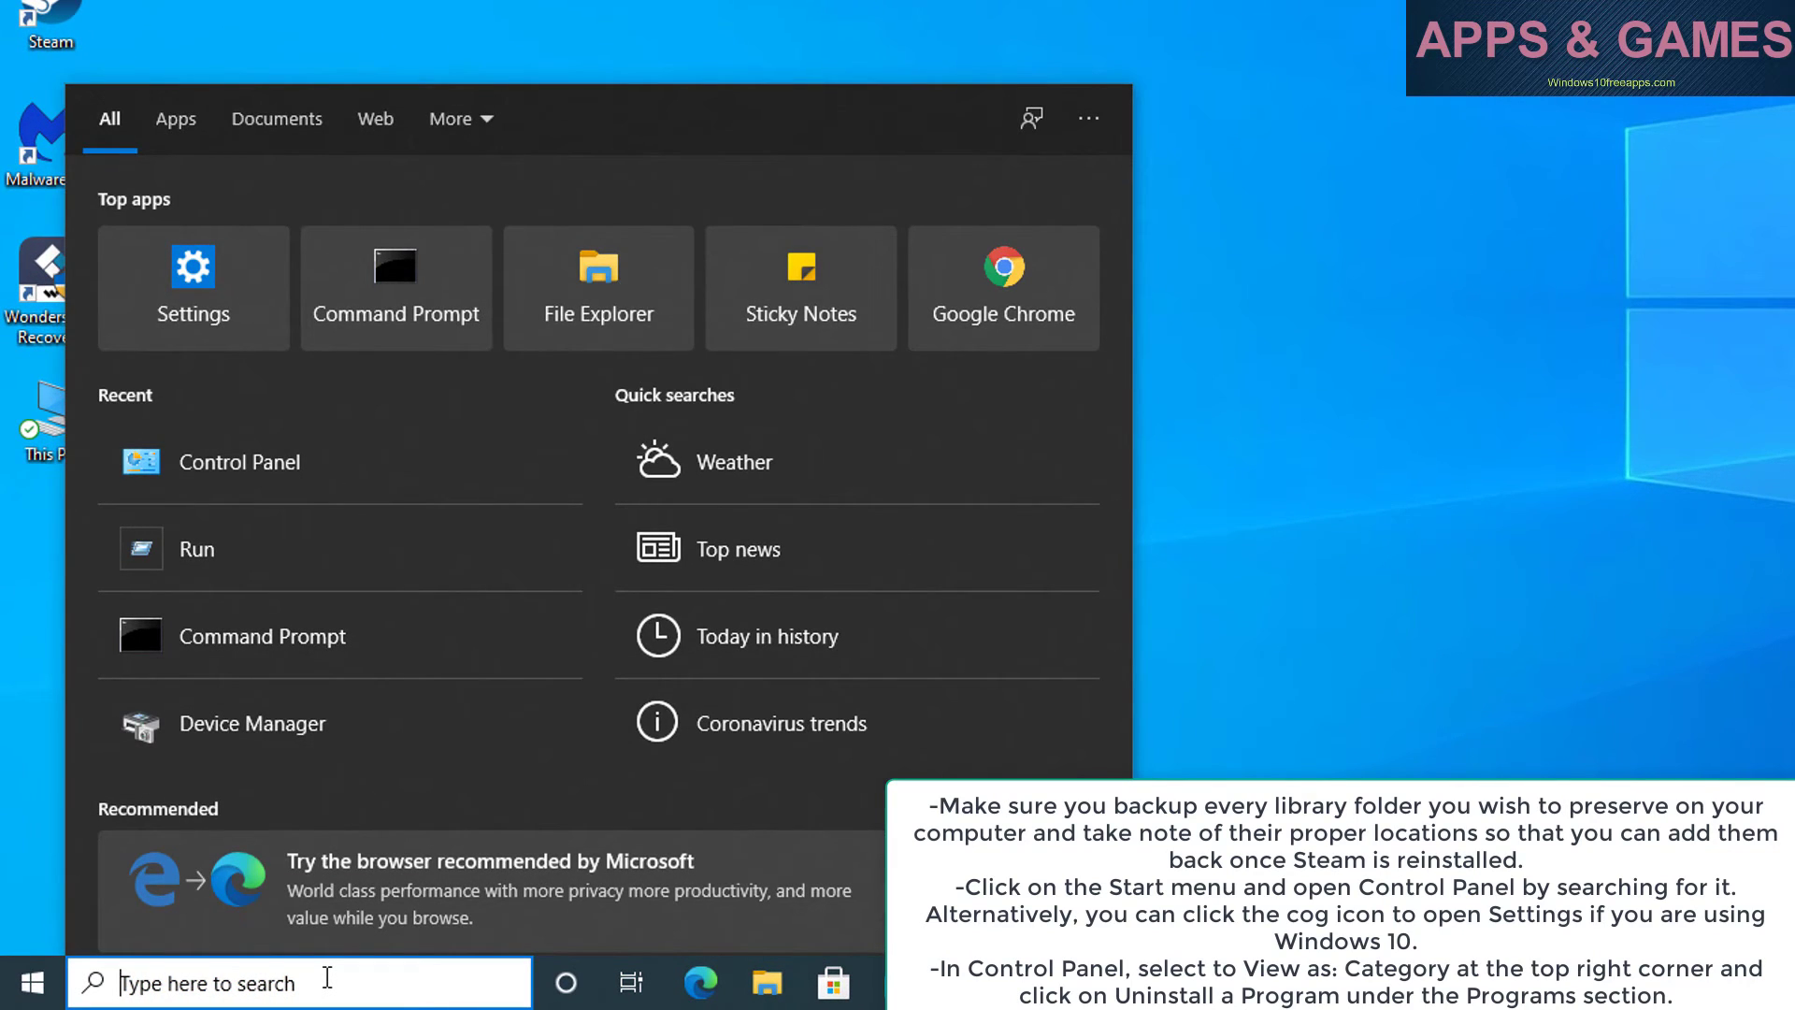
type("con")
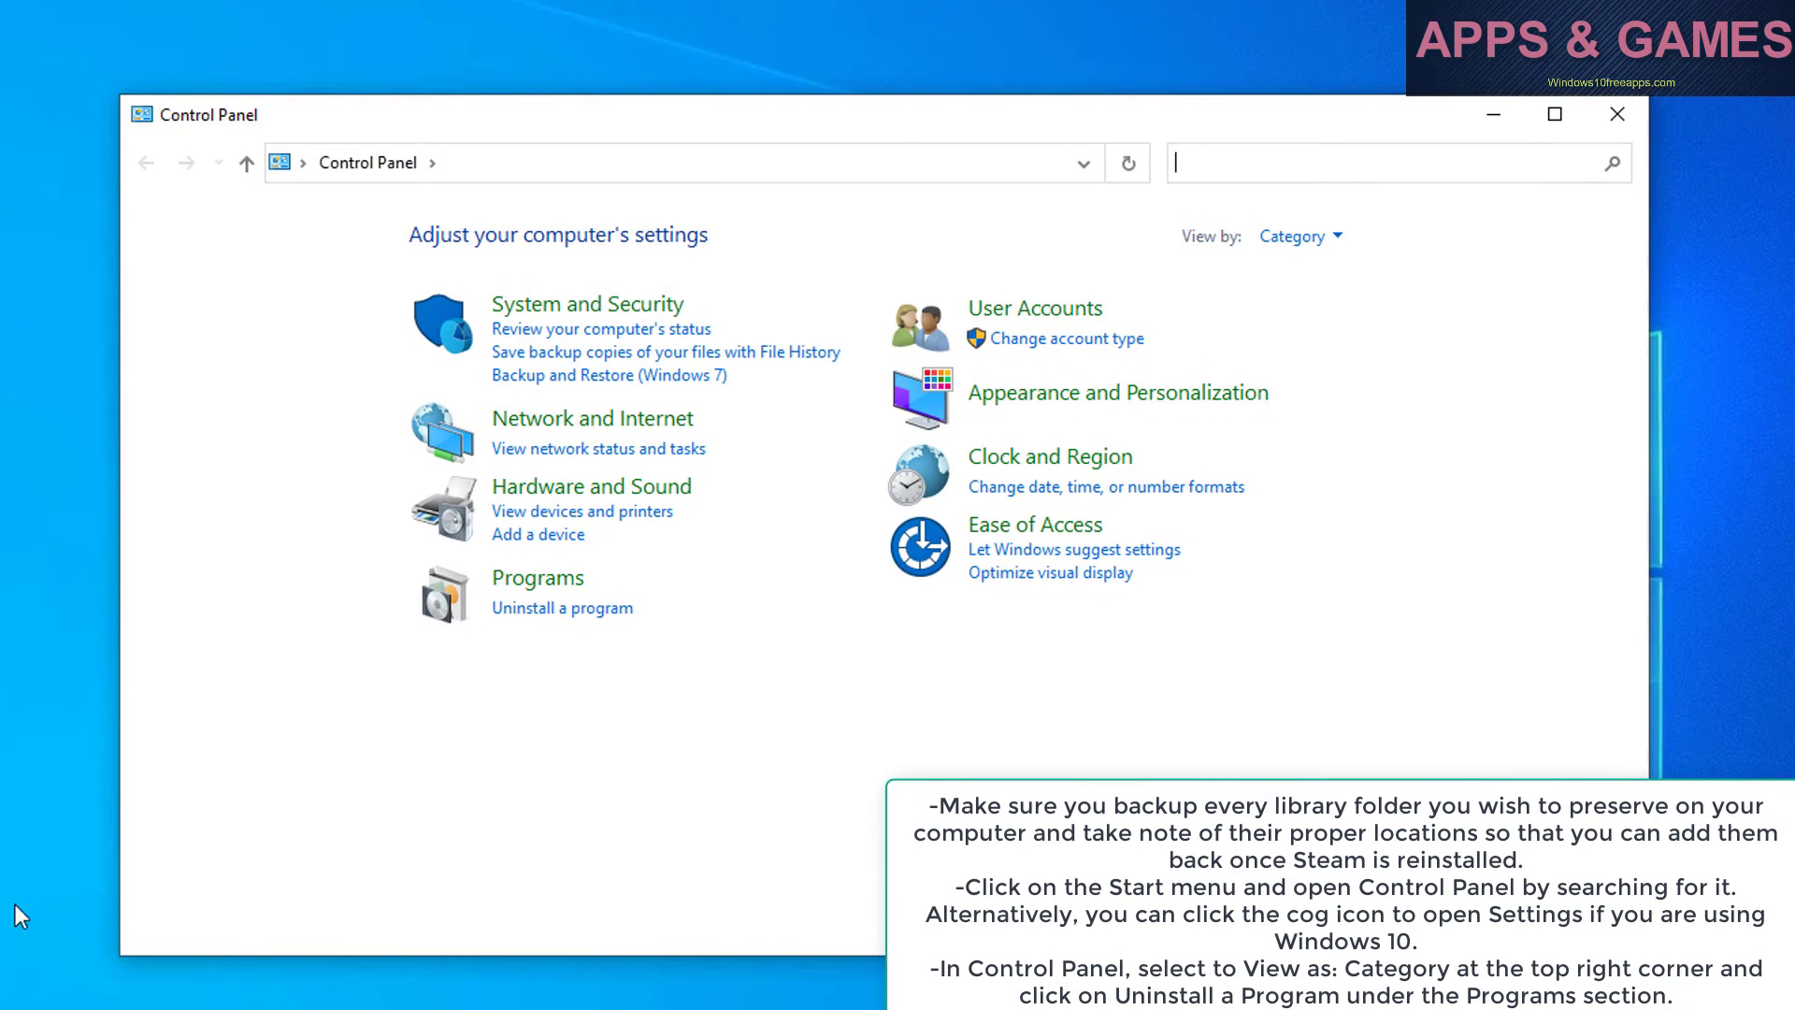
left_click(440, 617)
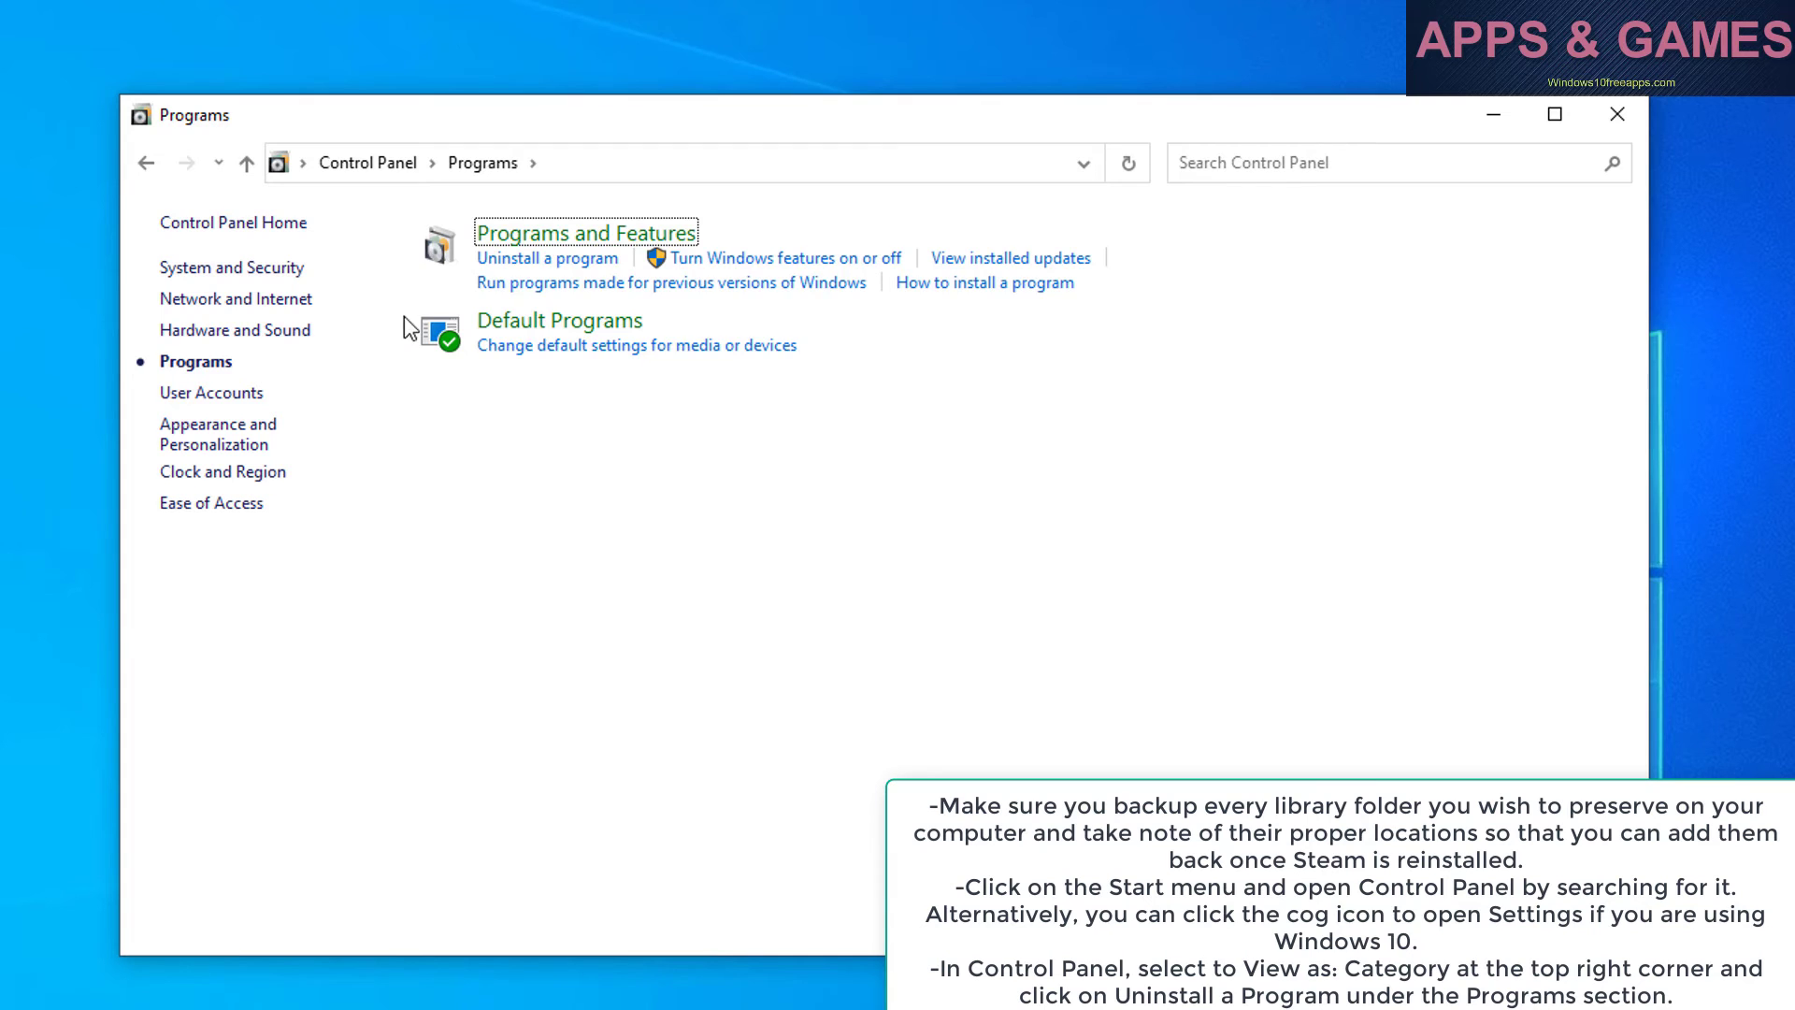
Step: Uninstall Steam via Programs and Features, finish its uninstaller, and close the programs window
left_click(512, 267)
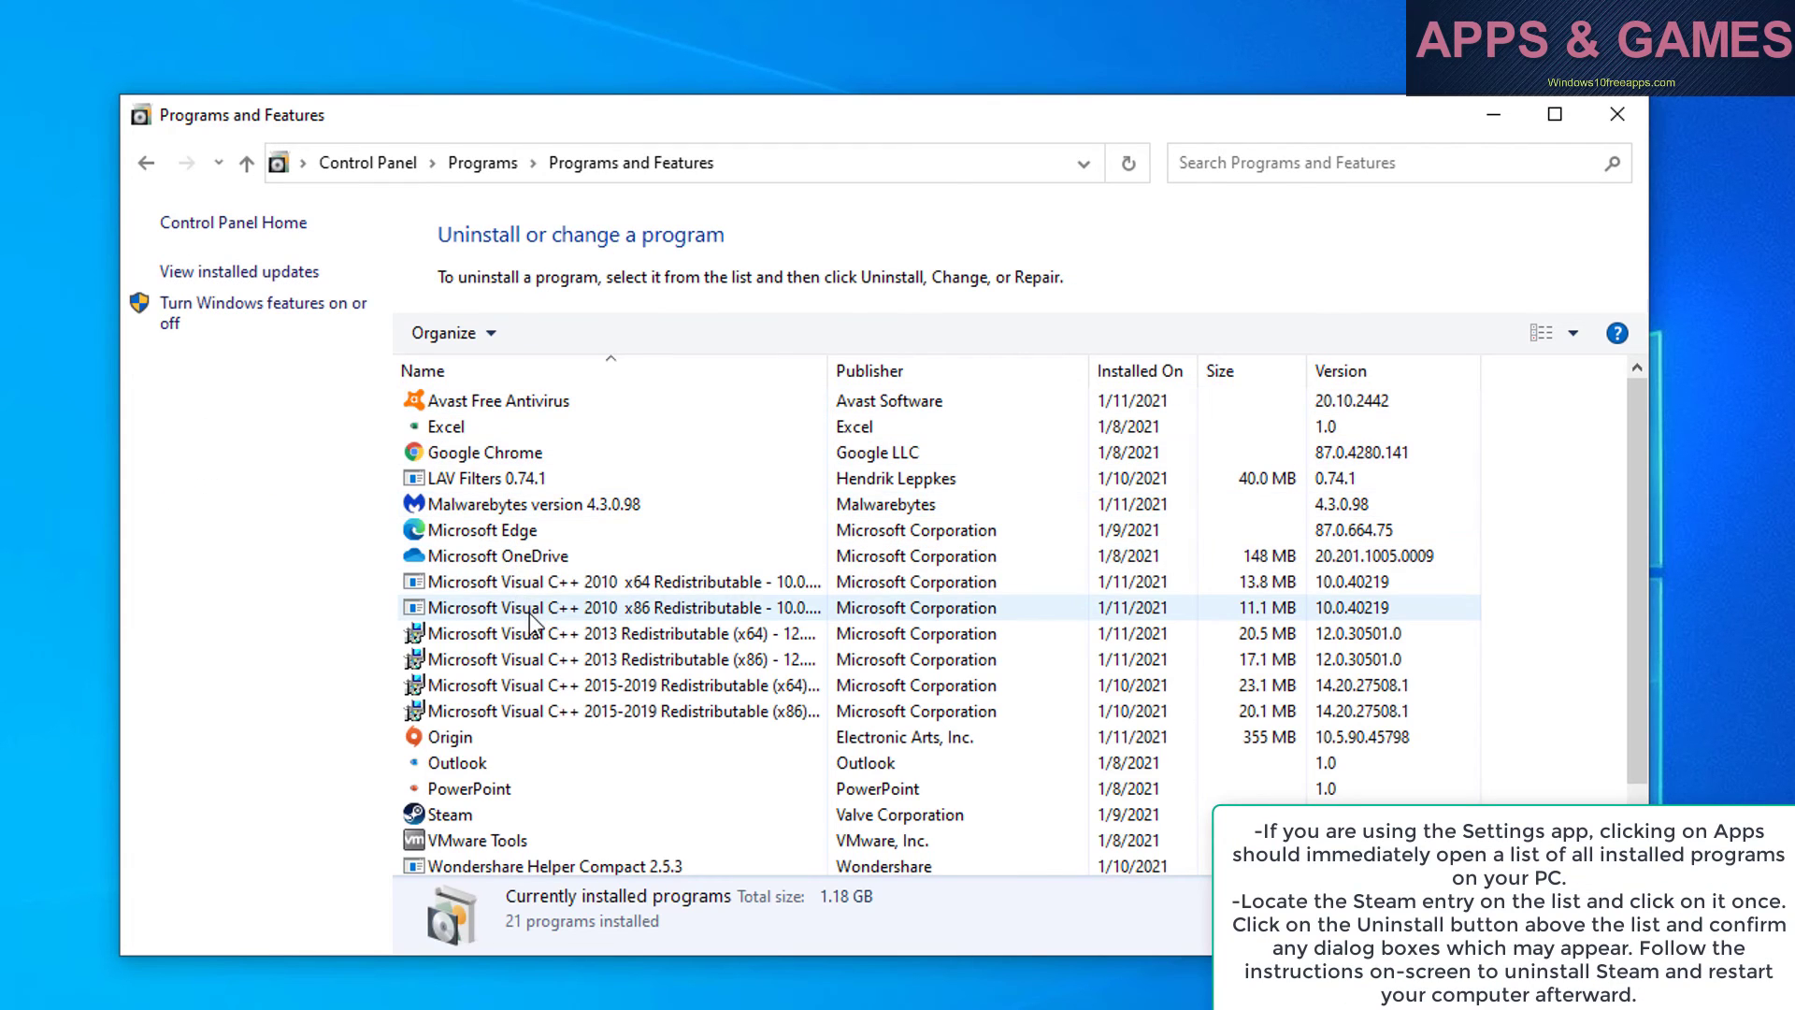
scroll(505, 627, "down", 1)
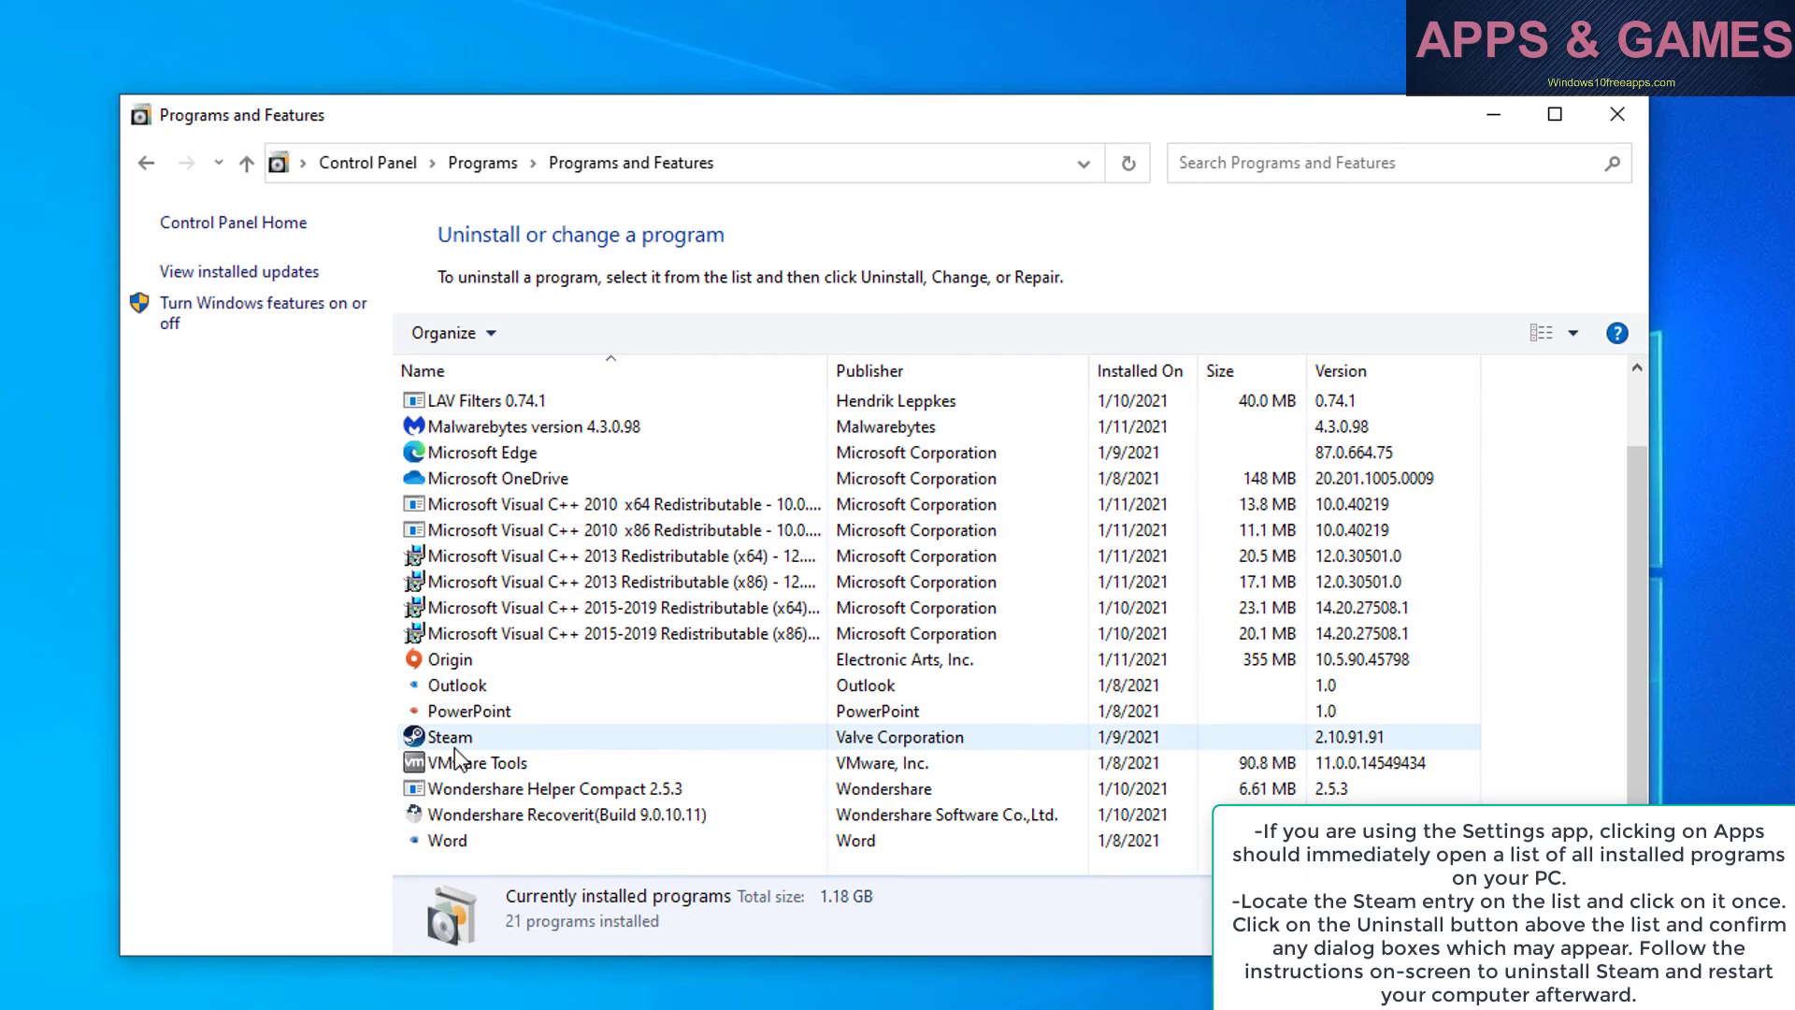
left_click(455, 743)
left_click(578, 342)
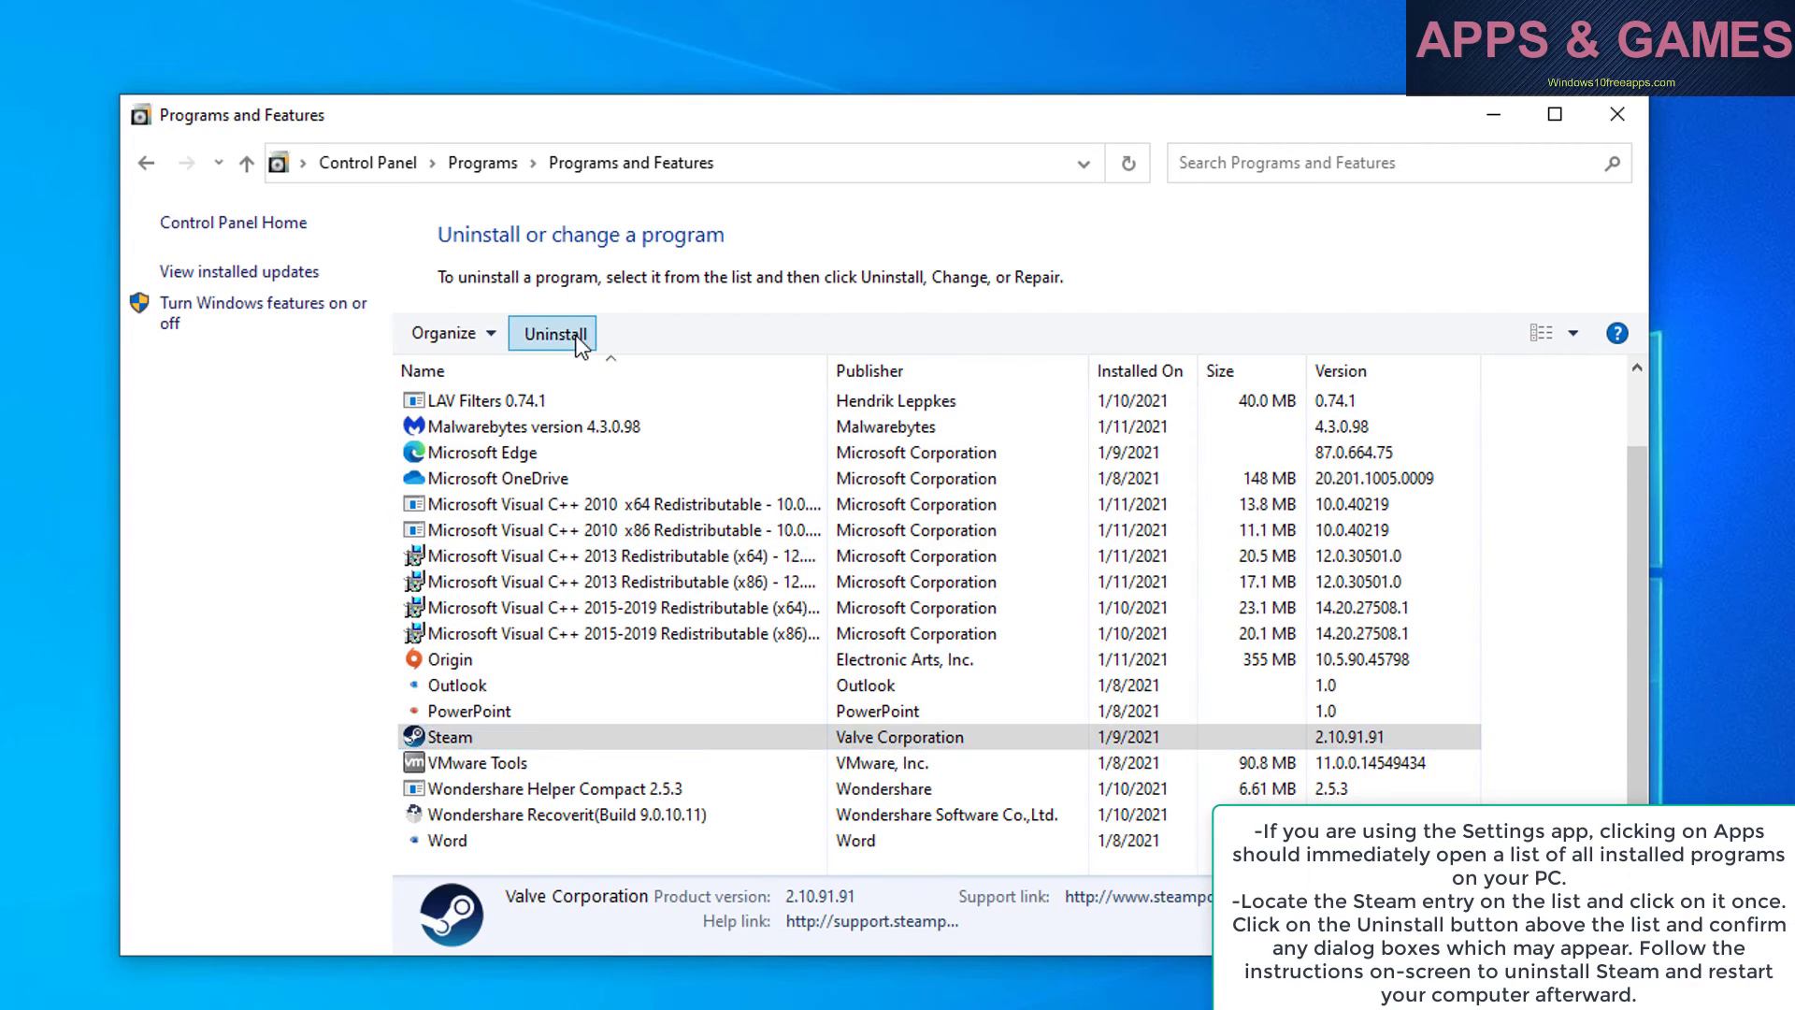
left_click(749, 701)
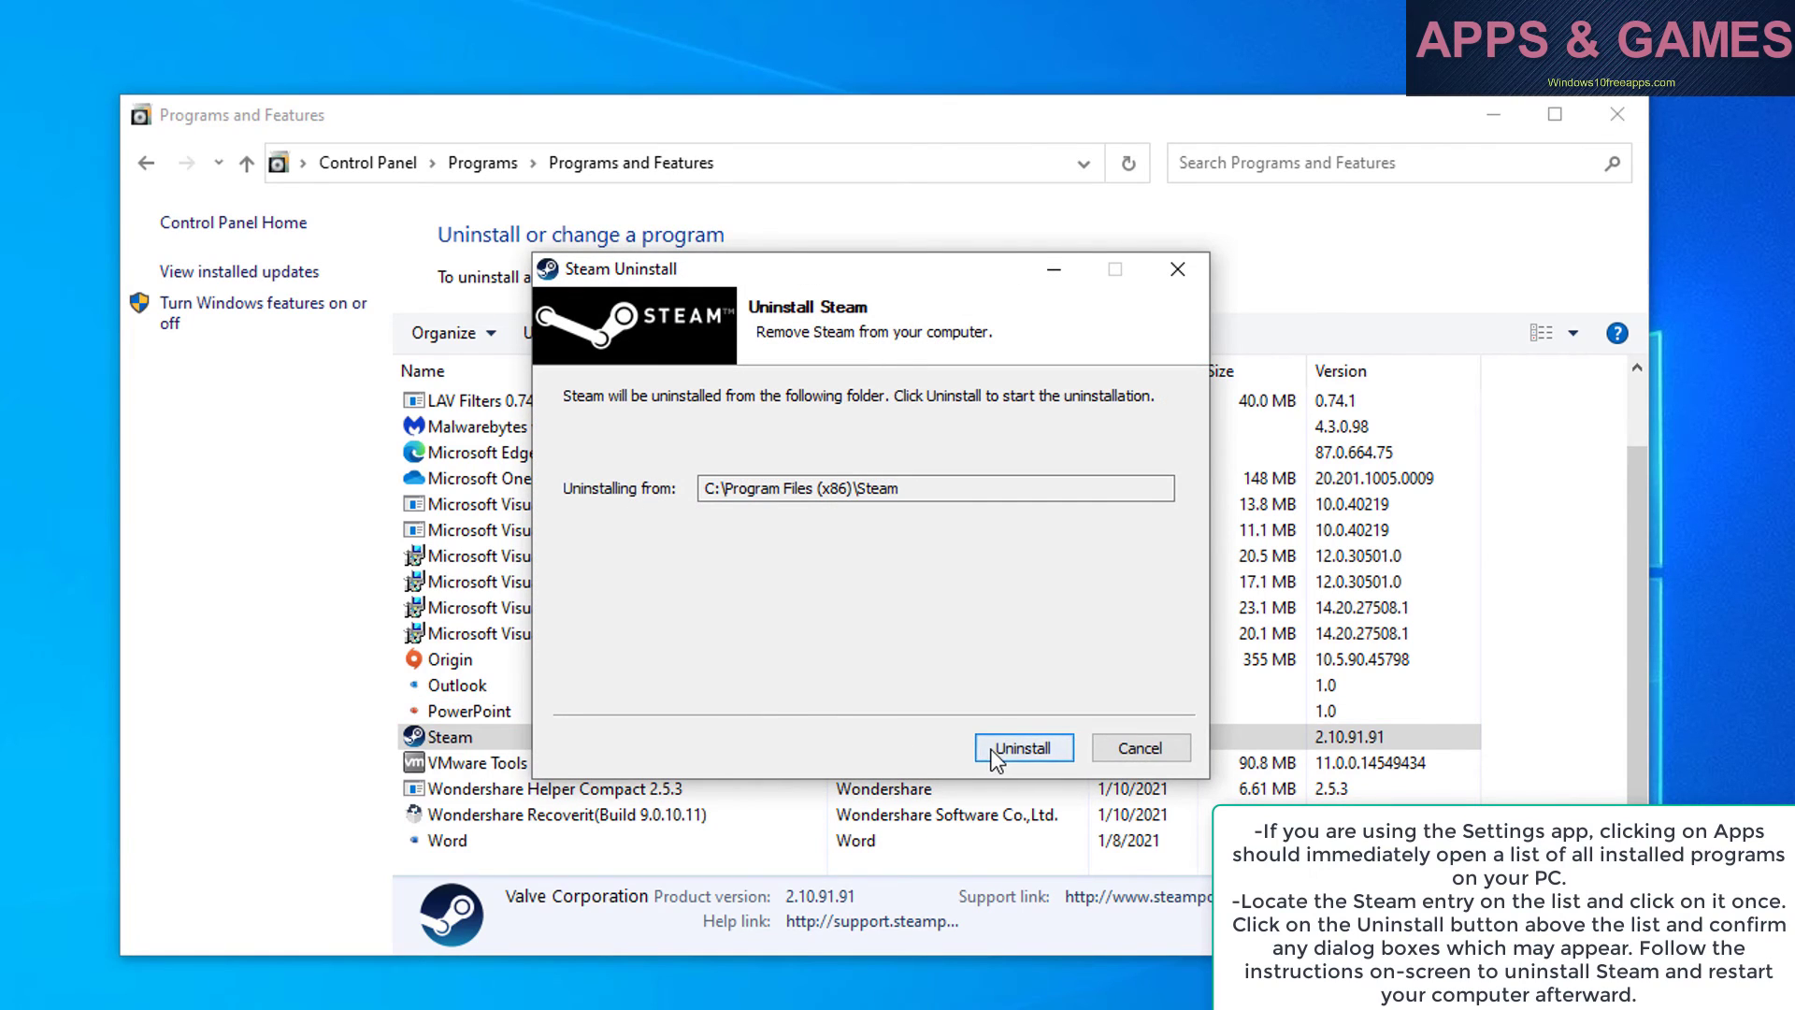
left_click(1023, 748)
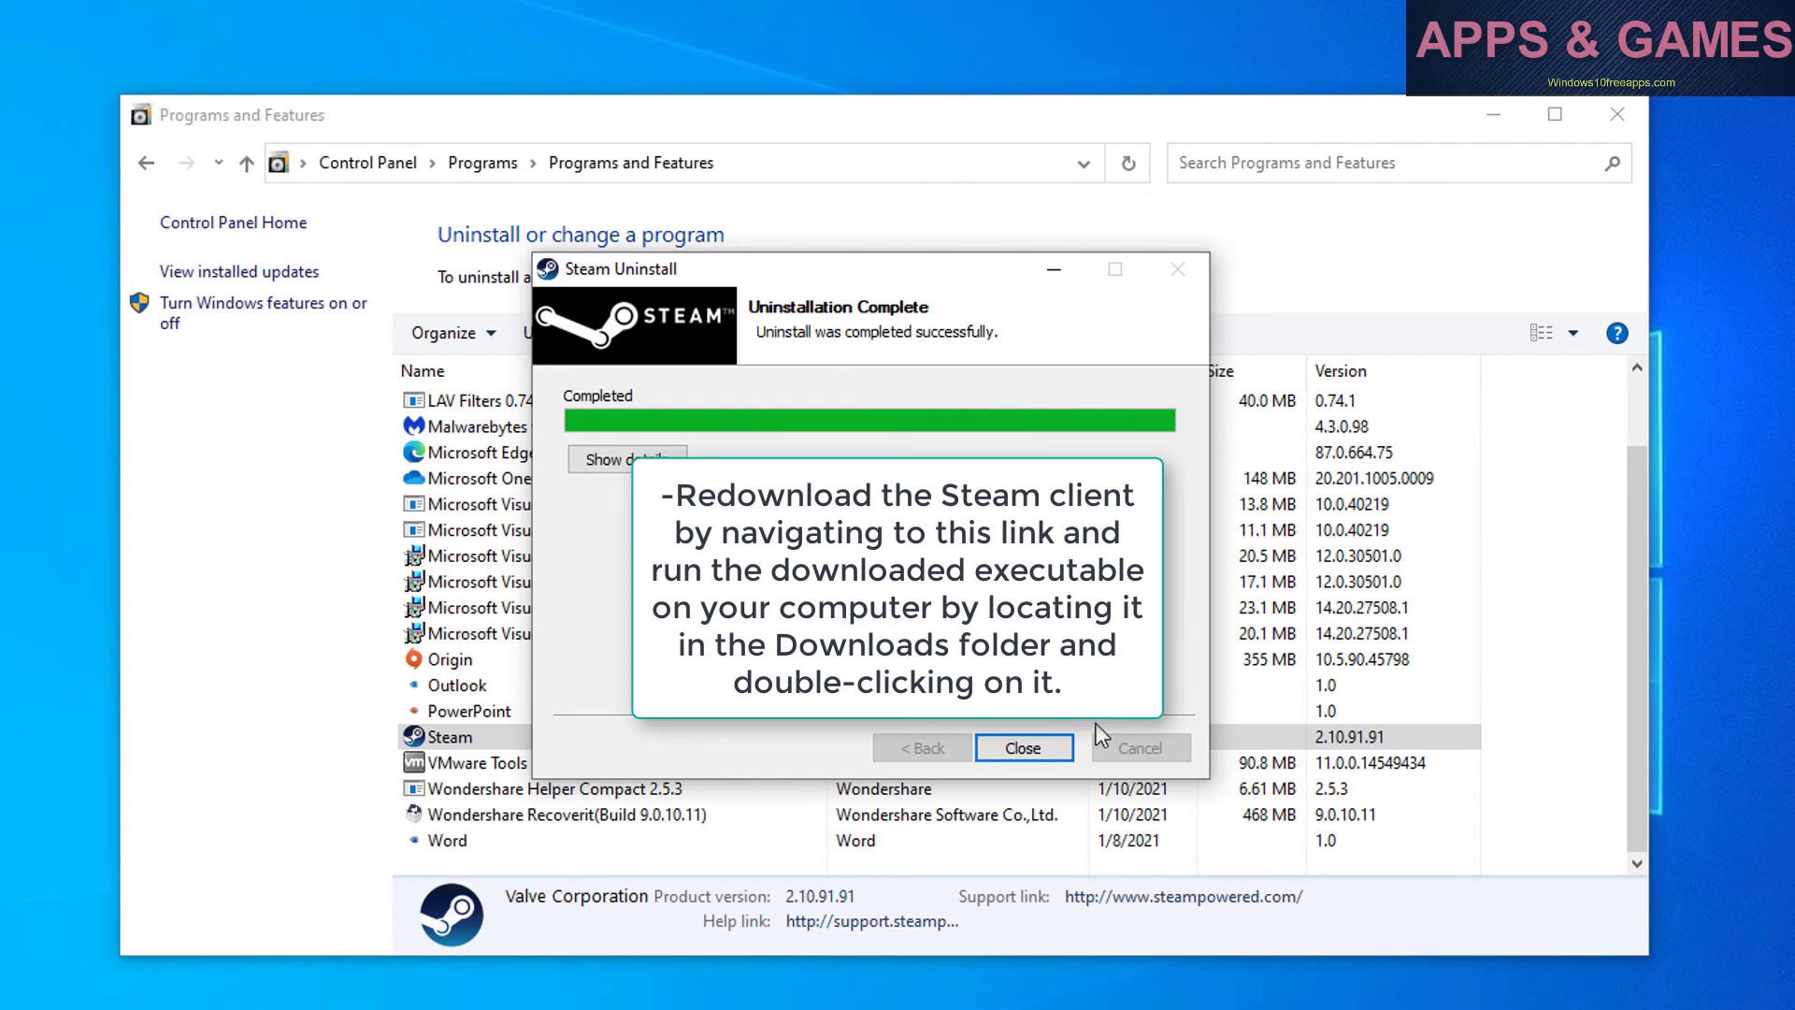
left_click(1021, 750)
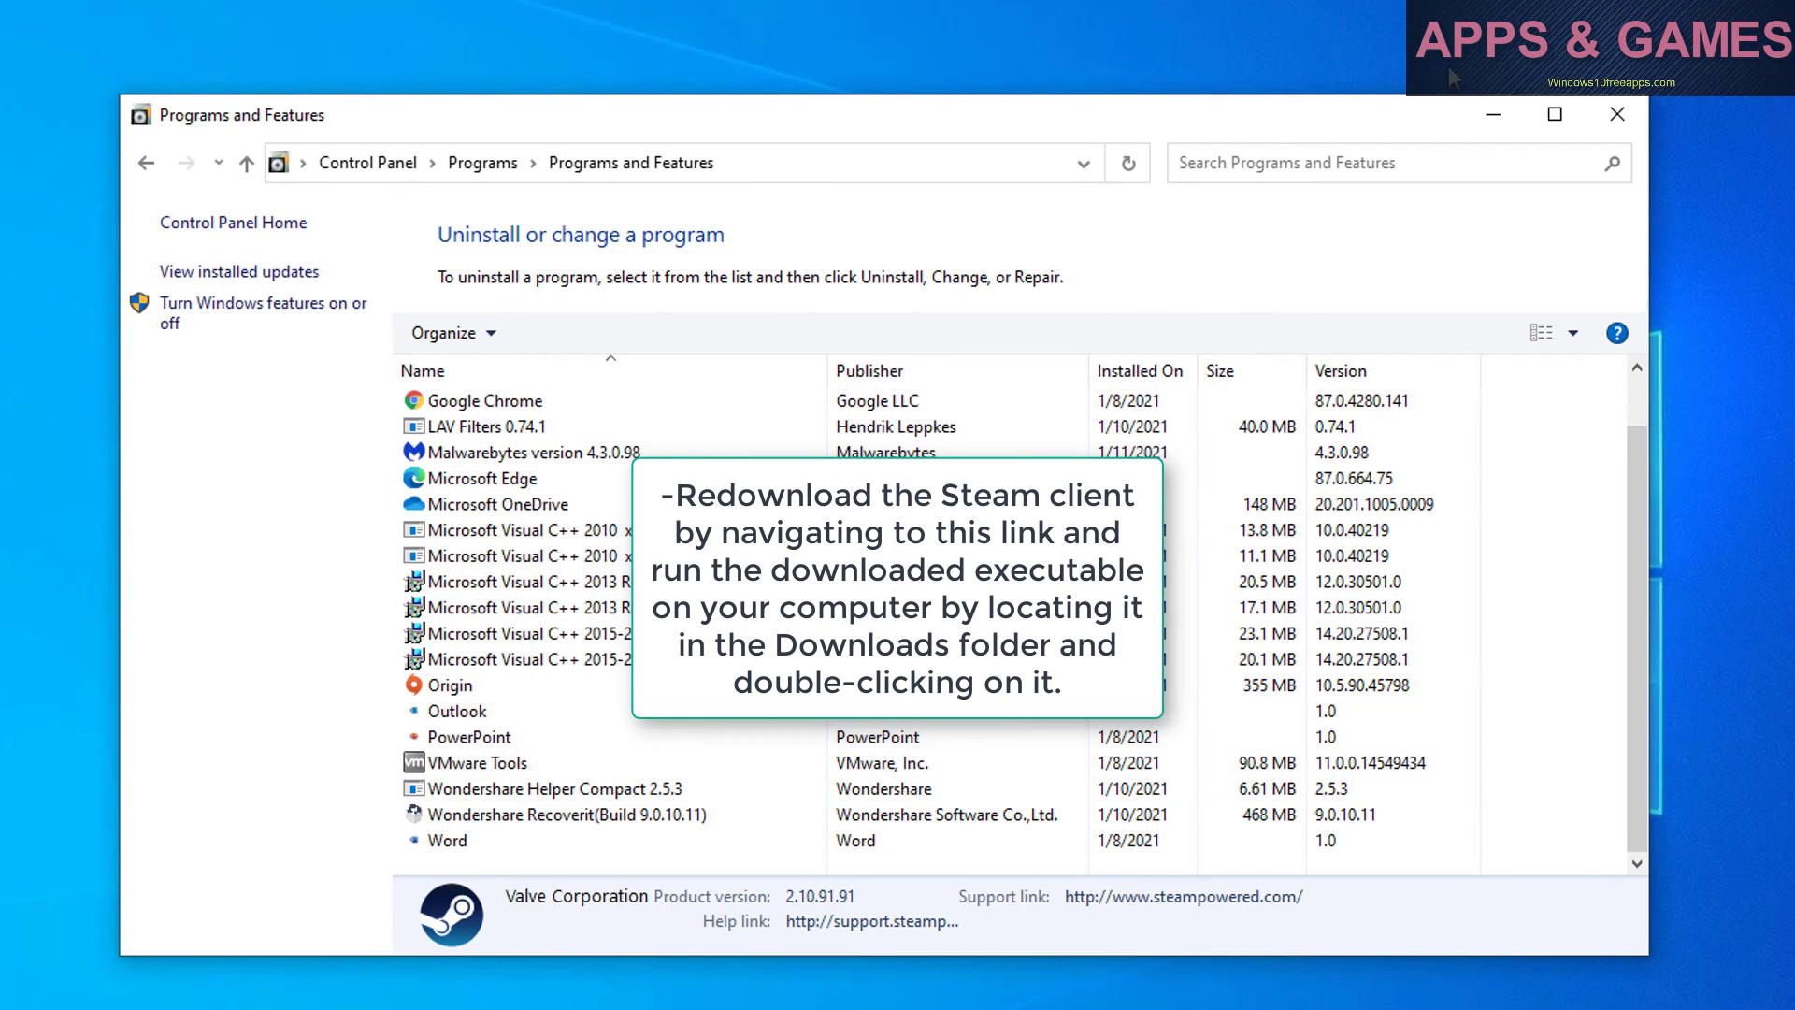
left_click(1616, 113)
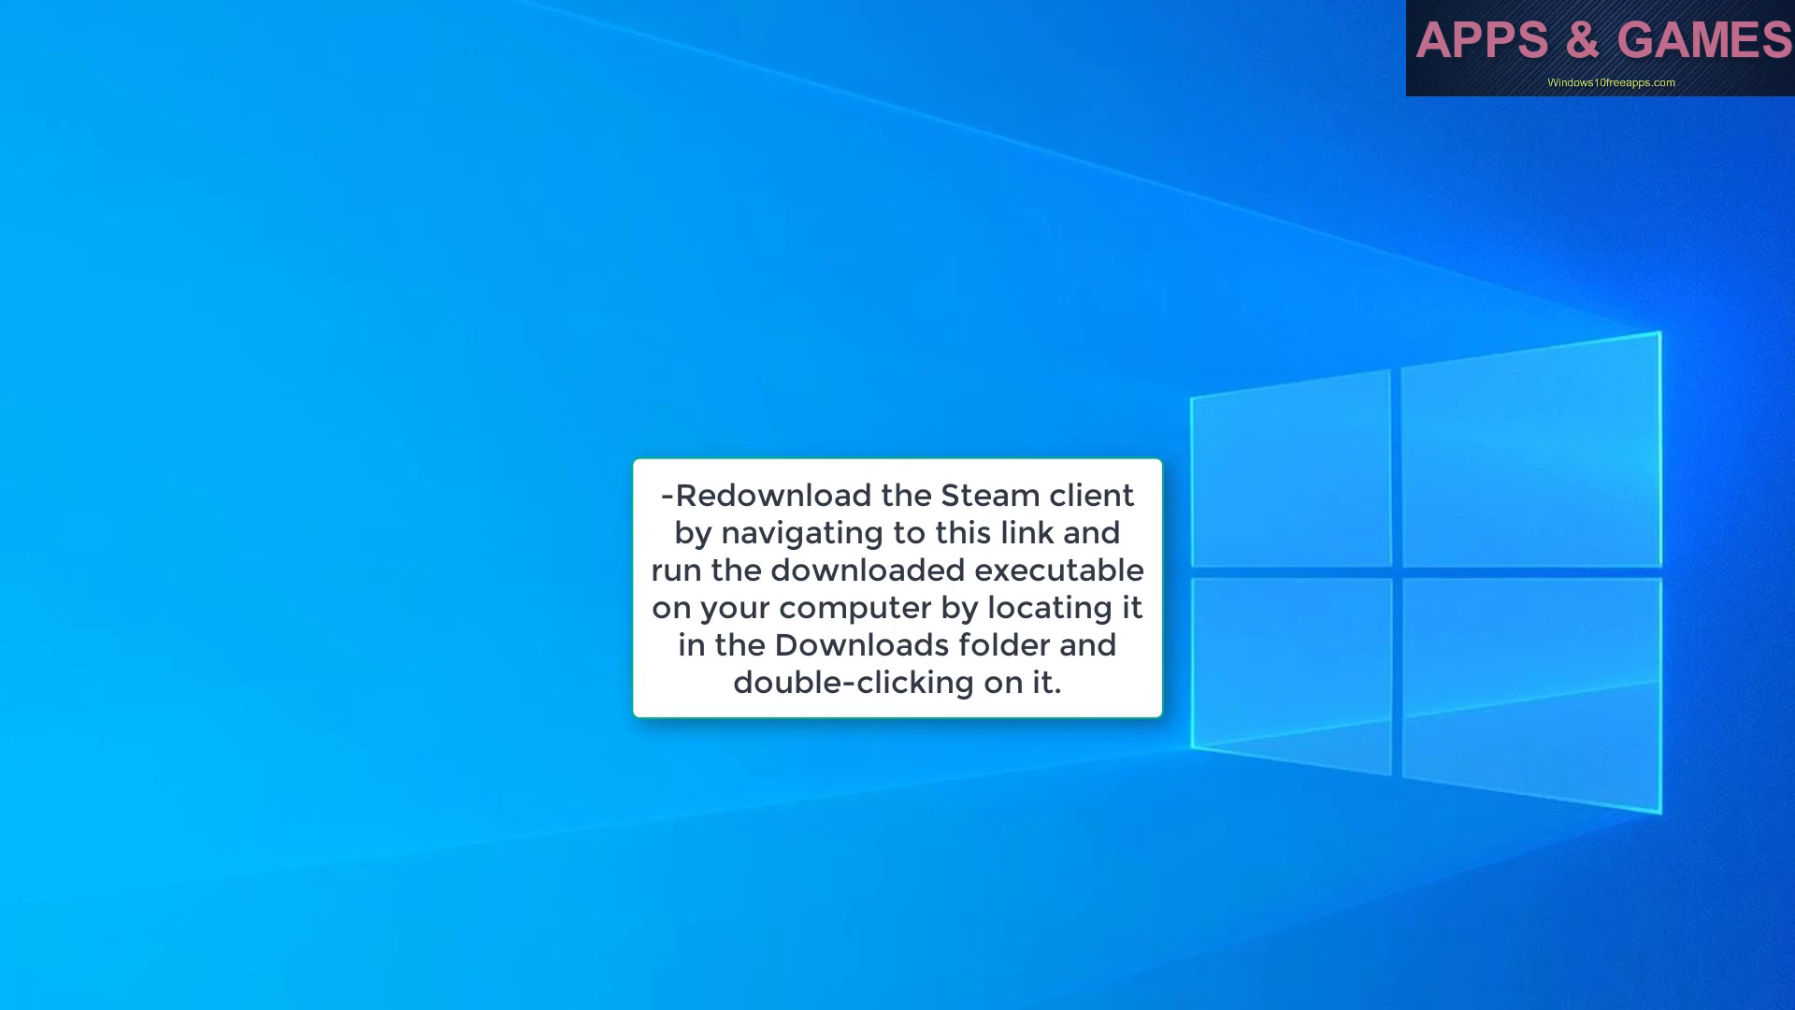